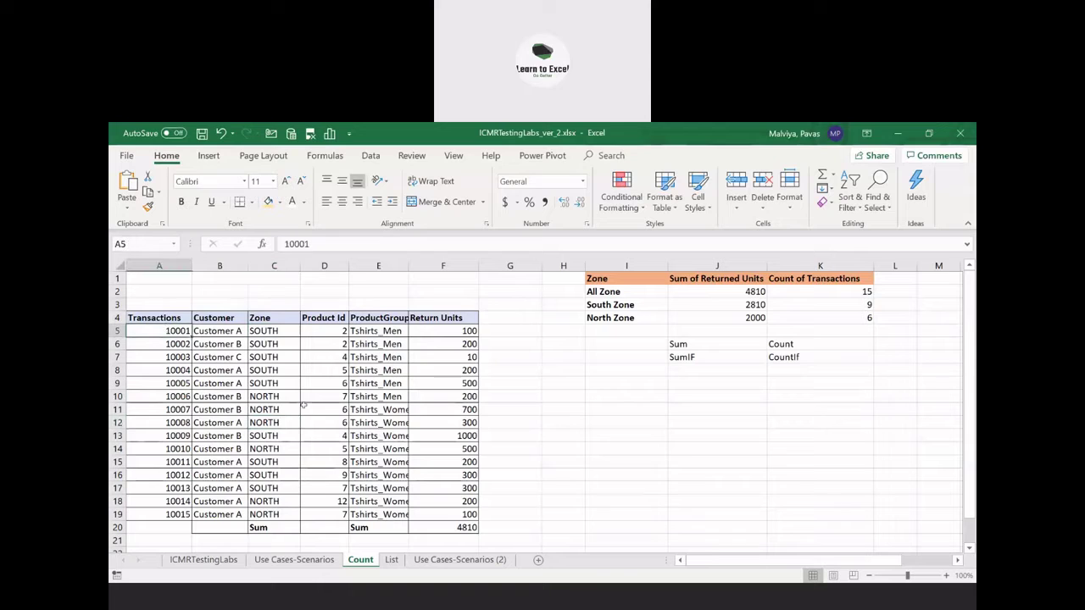
# Examine the transactions table, including its transaction numbers, customers, zones, product groups and return units
pyautogui.click(278, 331)
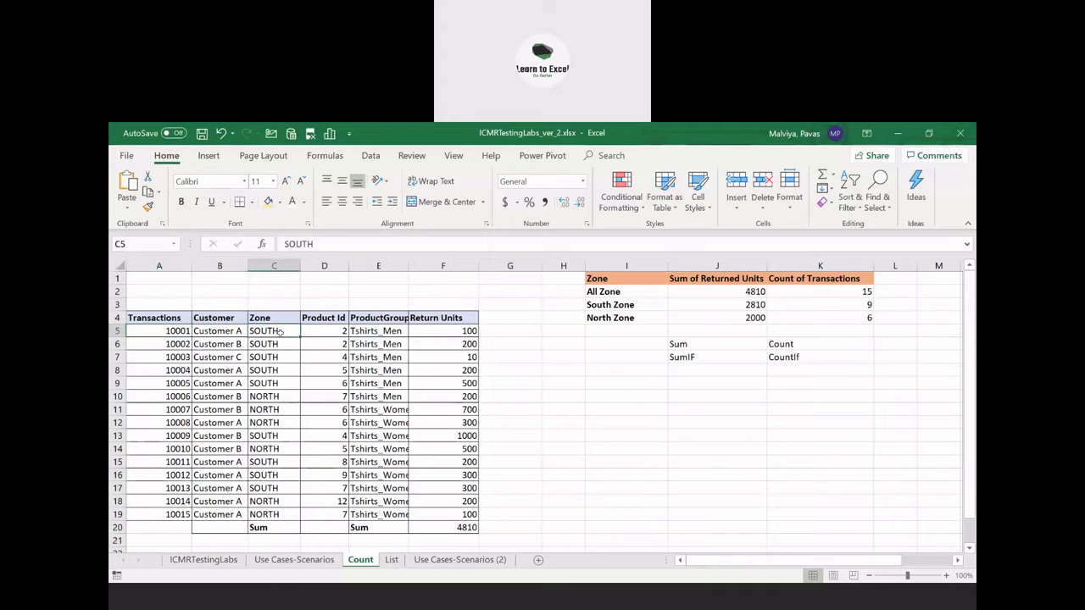
pyautogui.click(220, 331)
pyautogui.click(443, 332)
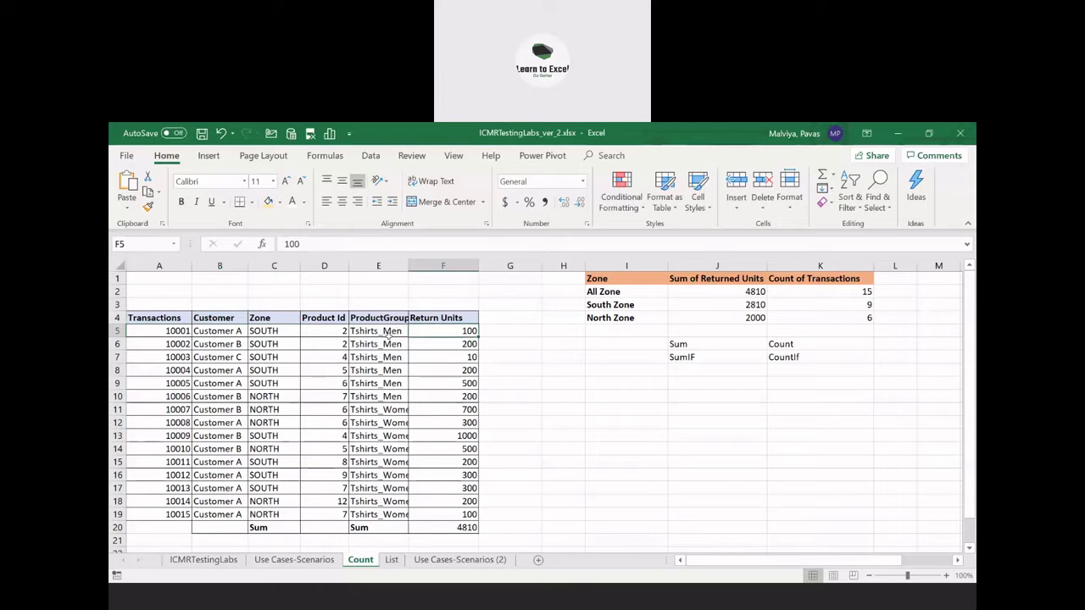
pyautogui.click(384, 331)
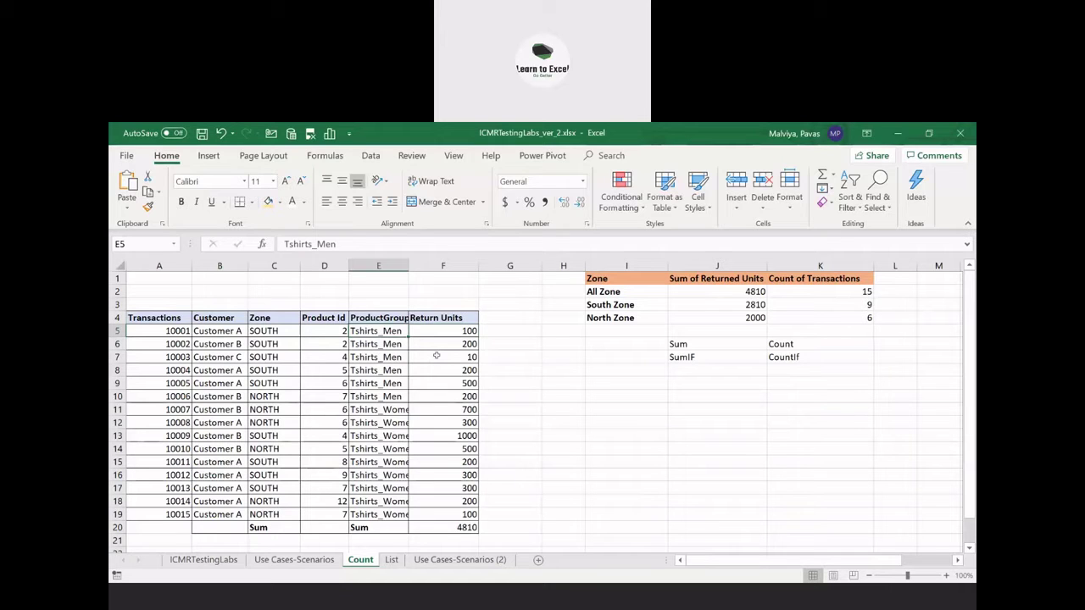
pyautogui.click(172, 332)
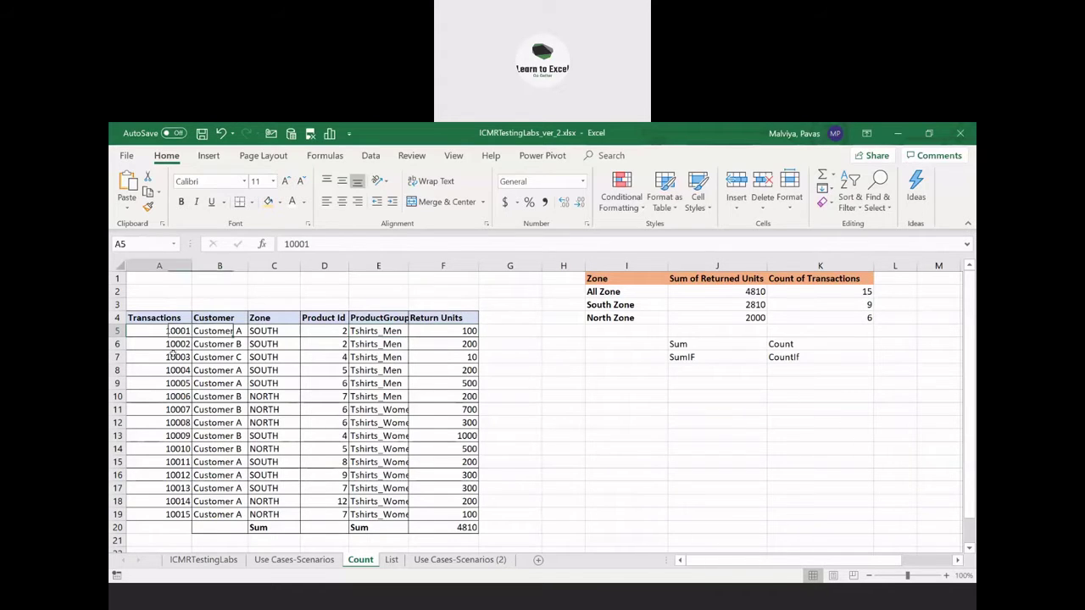
pyautogui.moveTo(173, 357); pyautogui.dragTo(167, 514)
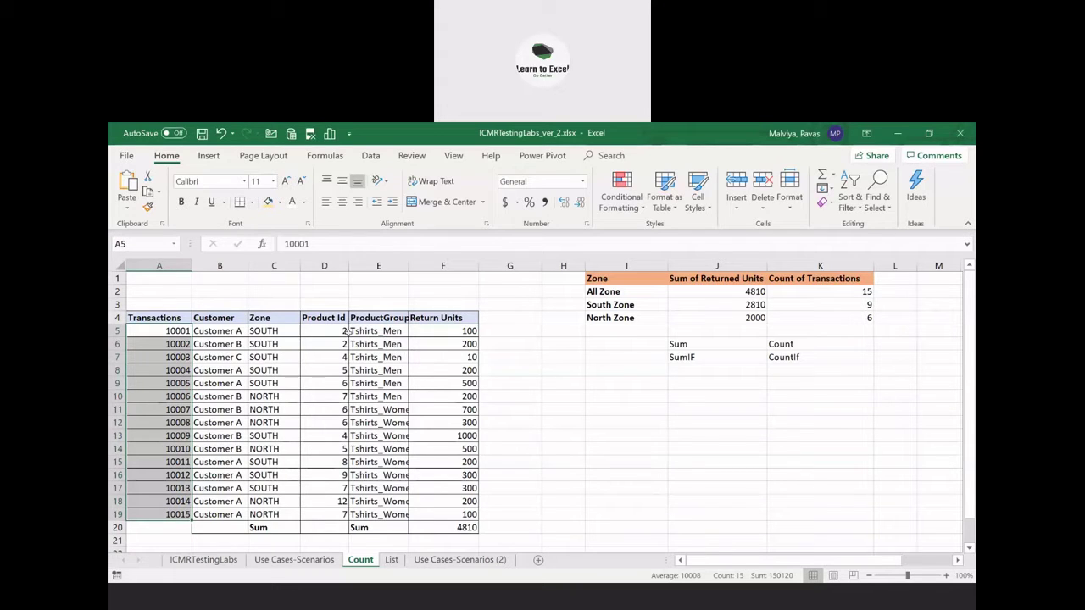
pyautogui.click(275, 330)
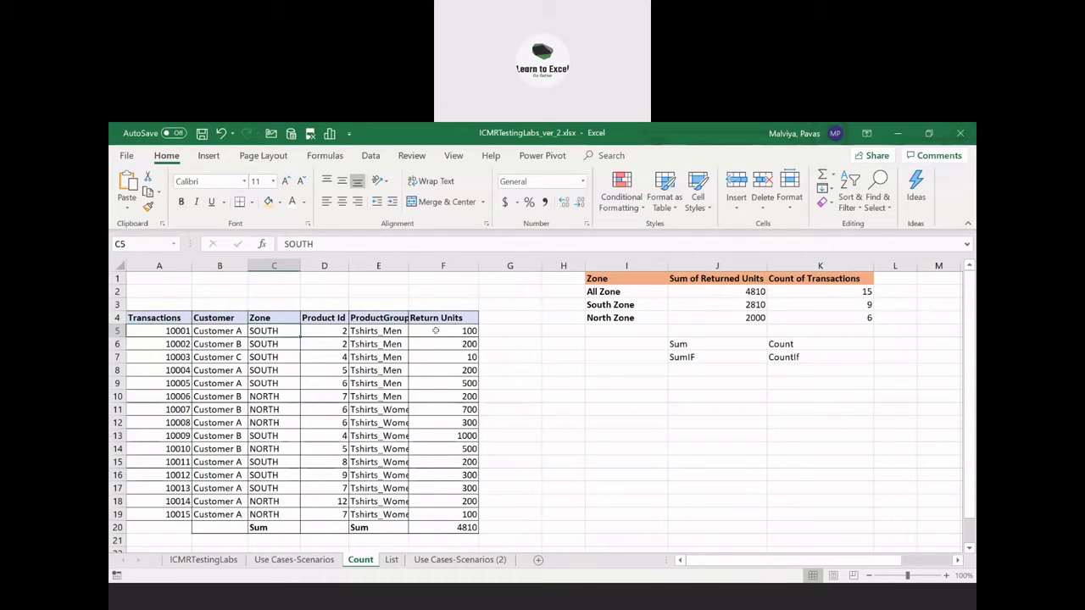
pyautogui.moveTo(437, 330); pyautogui.dragTo(416, 489)
pyautogui.click(337, 395)
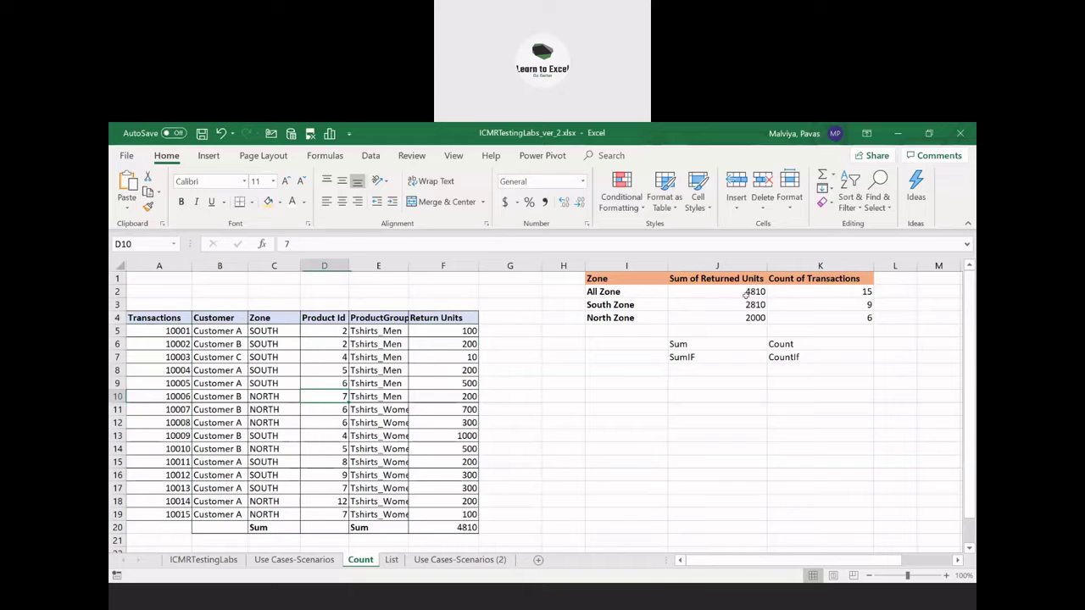
# Examine the zone summary table's All Zone, South Zone and North Zone rows and its Sum of Returned Units column
pyautogui.moveTo(746, 294); pyautogui.dragTo(804, 312)
pyautogui.click(717, 410)
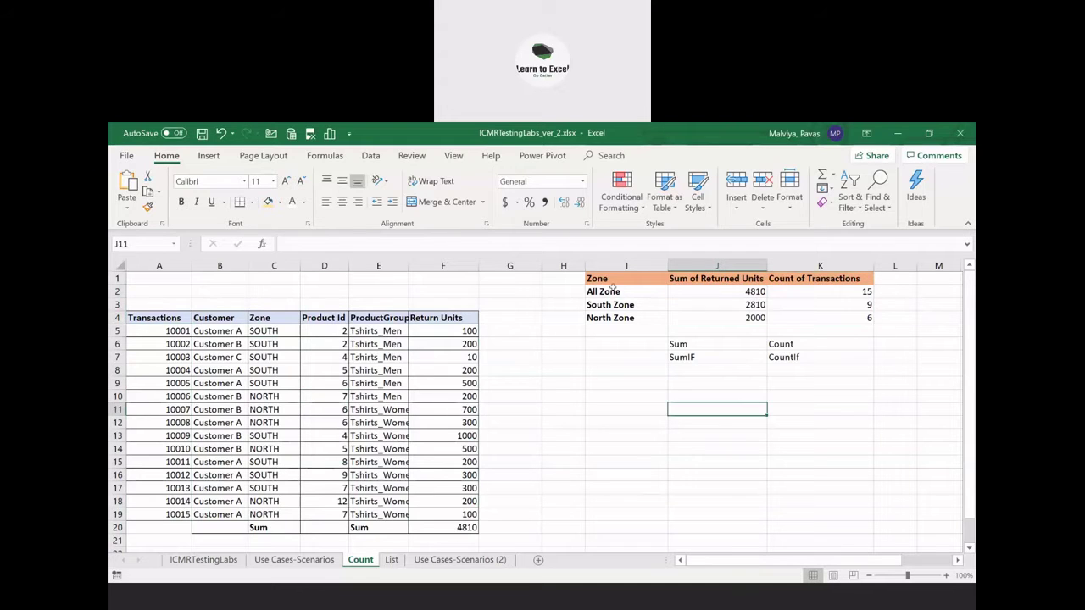
pyautogui.click(621, 282)
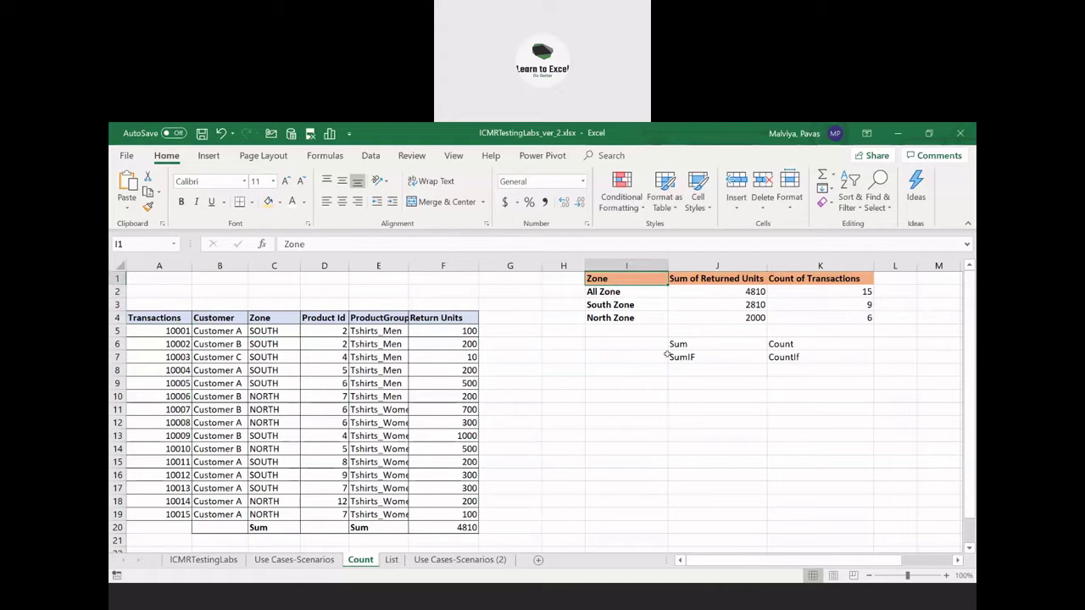
pyautogui.click(619, 290)
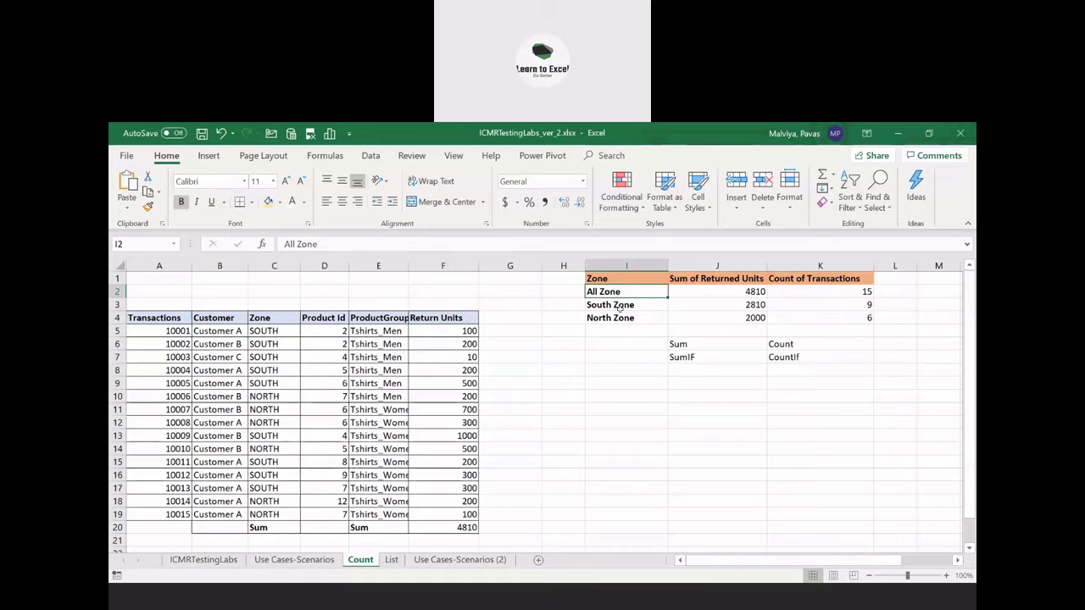
pyautogui.click(622, 306)
pyautogui.click(625, 320)
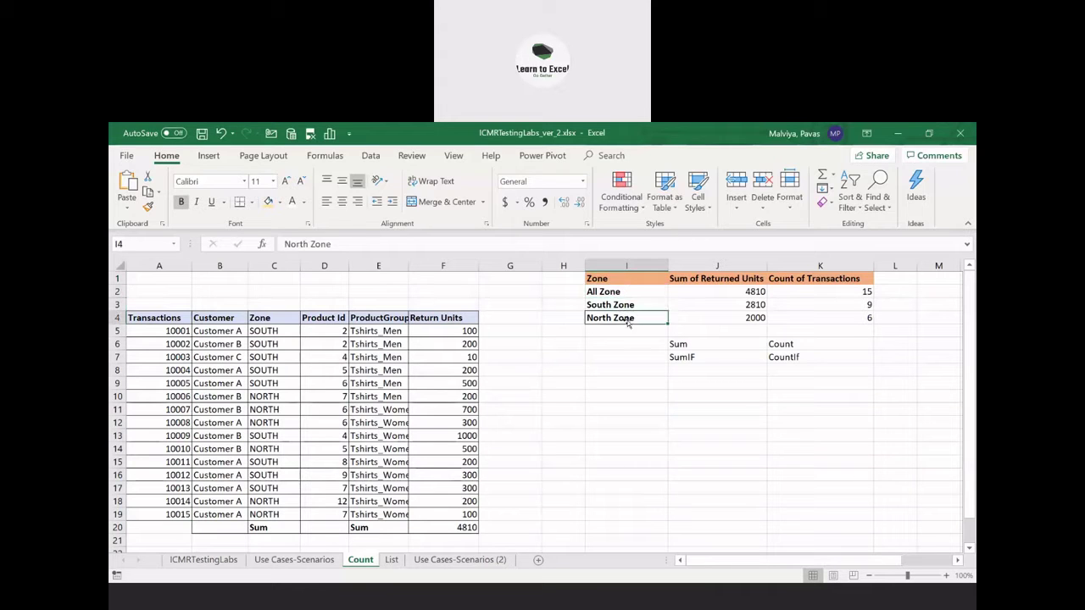
pyautogui.click(716, 279)
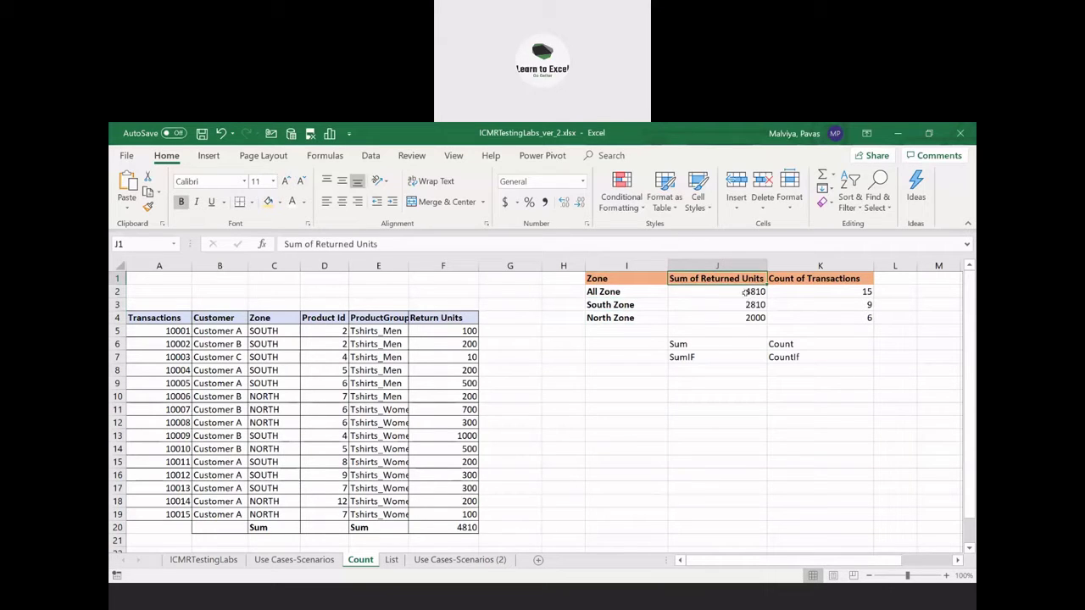
# Clear the existing results for all three zones under Sum of Returned Units and Count of Transactions (J2:K4)
pyautogui.moveTo(746, 291); pyautogui.dragTo(746, 315)
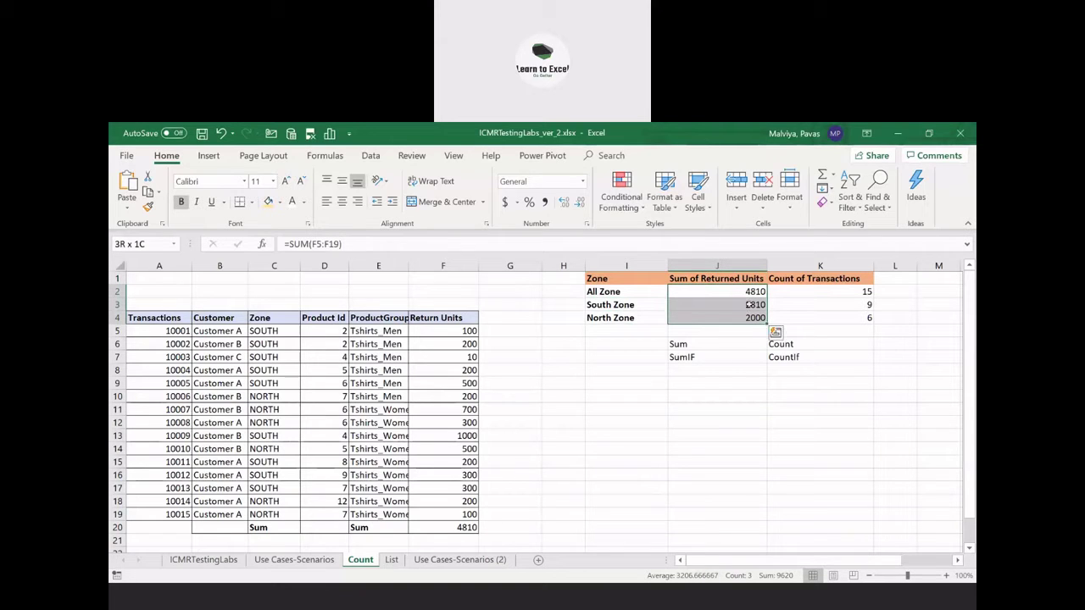
pyautogui.press('Delete')
pyautogui.moveTo(839, 292); pyautogui.dragTo(844, 311)
pyautogui.press('Delete')
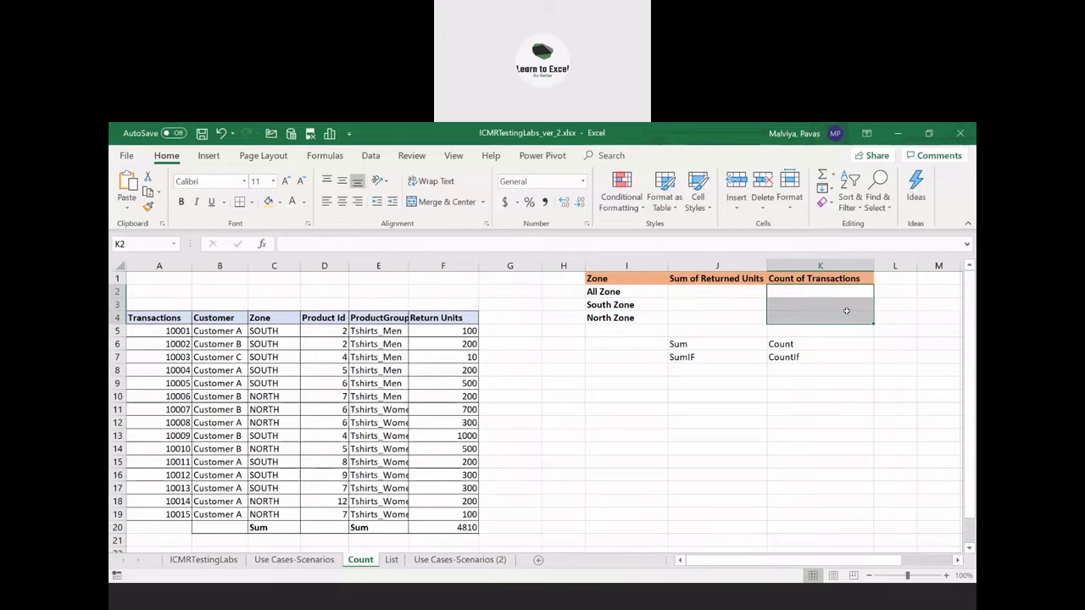
# Insert a SUM function over the Return Units in F5:F19 as the All Zone total in J2
pyautogui.click(721, 293)
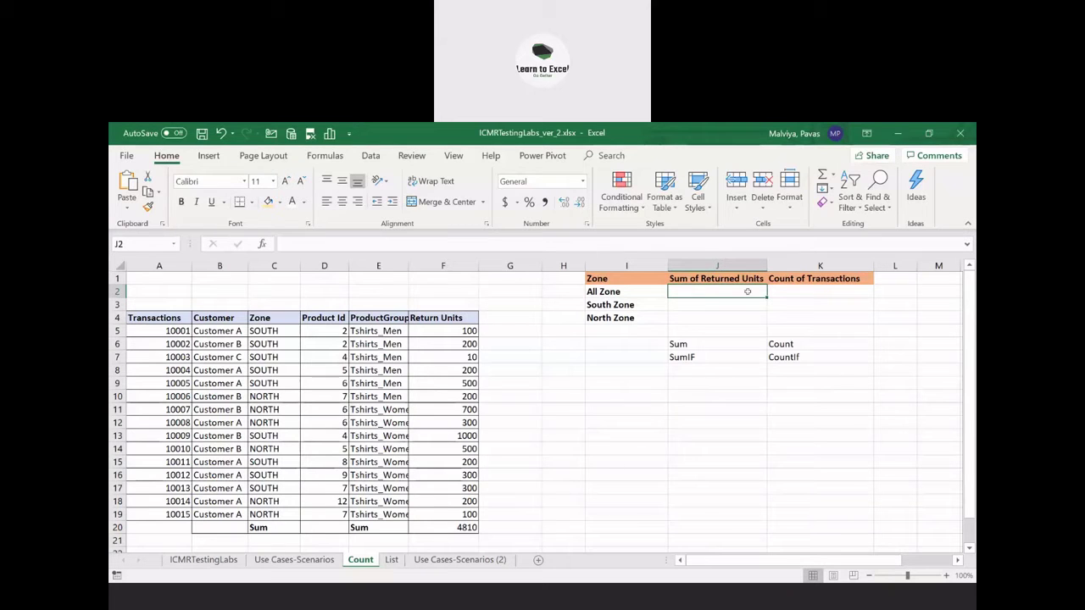
pyautogui.click(739, 303)
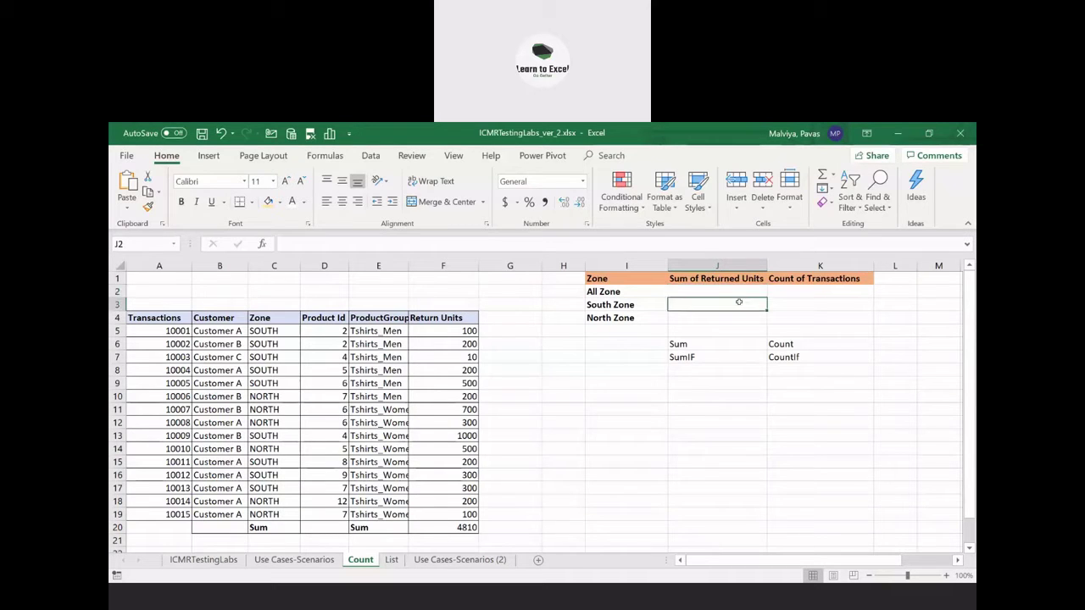
pyautogui.click(739, 294)
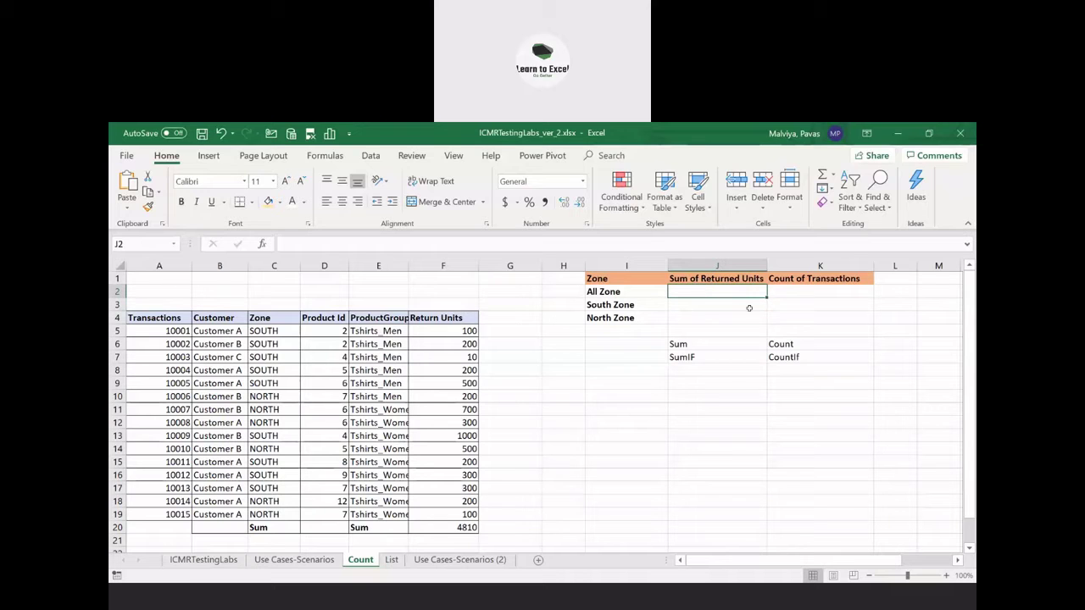
pyautogui.click(326, 160)
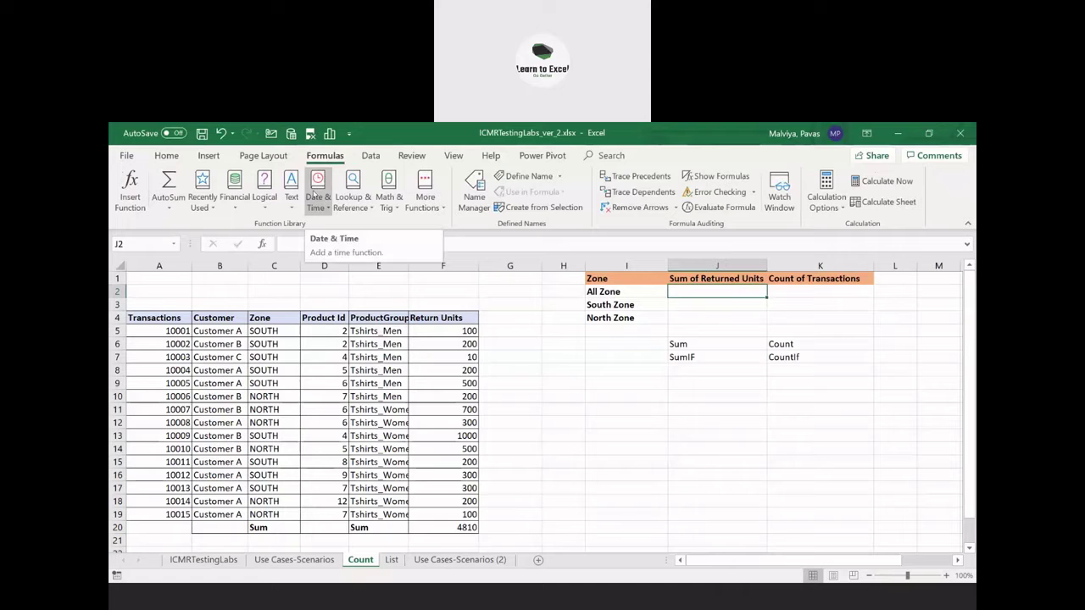
pyautogui.click(389, 201)
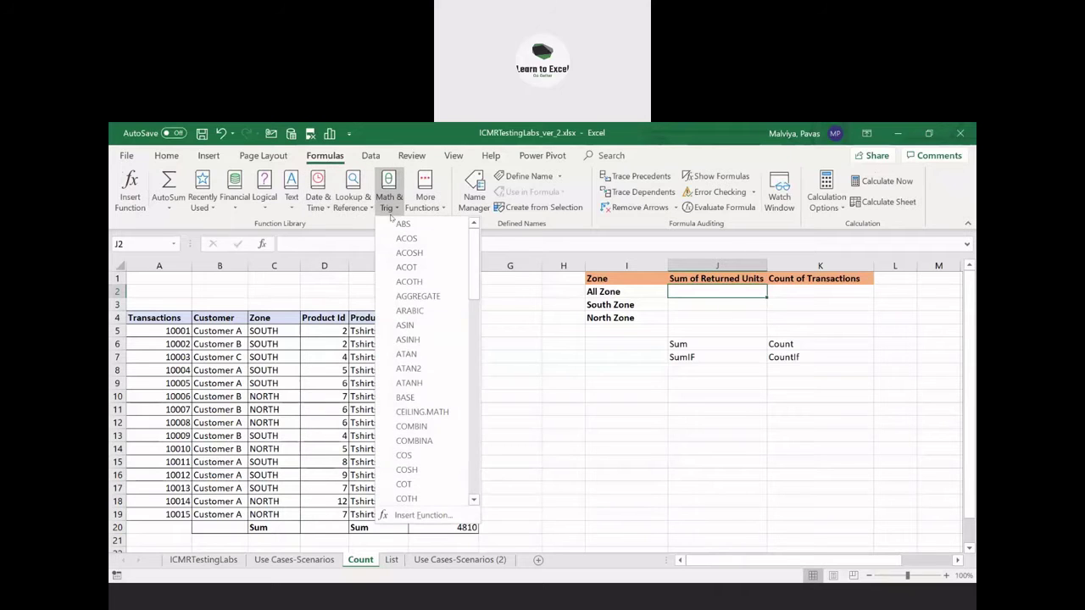
pyautogui.moveTo(478, 295); pyautogui.dragTo(455, 430)
pyautogui.scroll(-4, 455, 430)
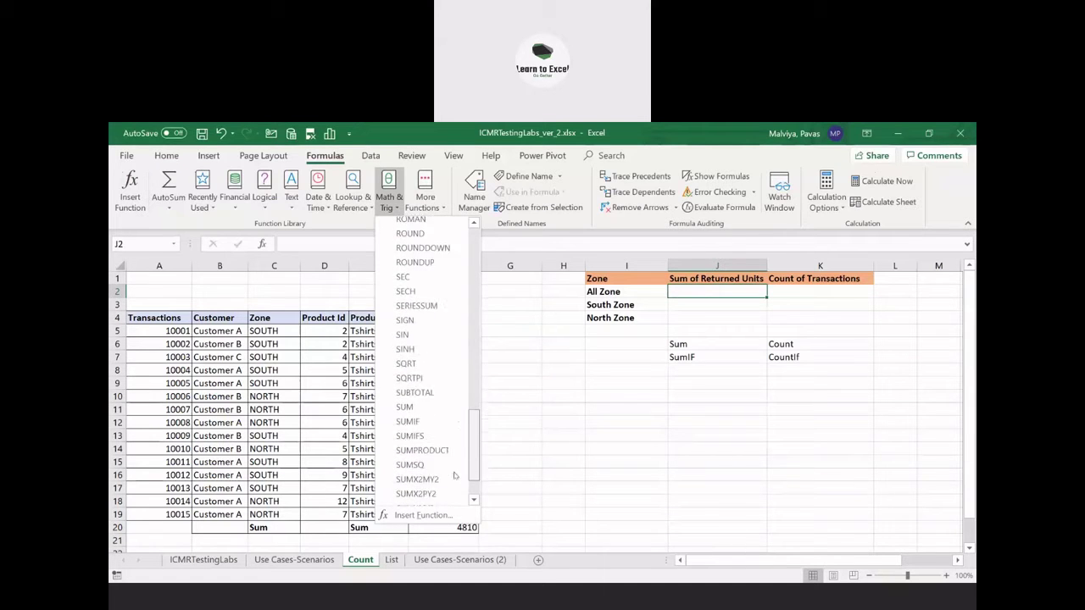
pyautogui.click(404, 408)
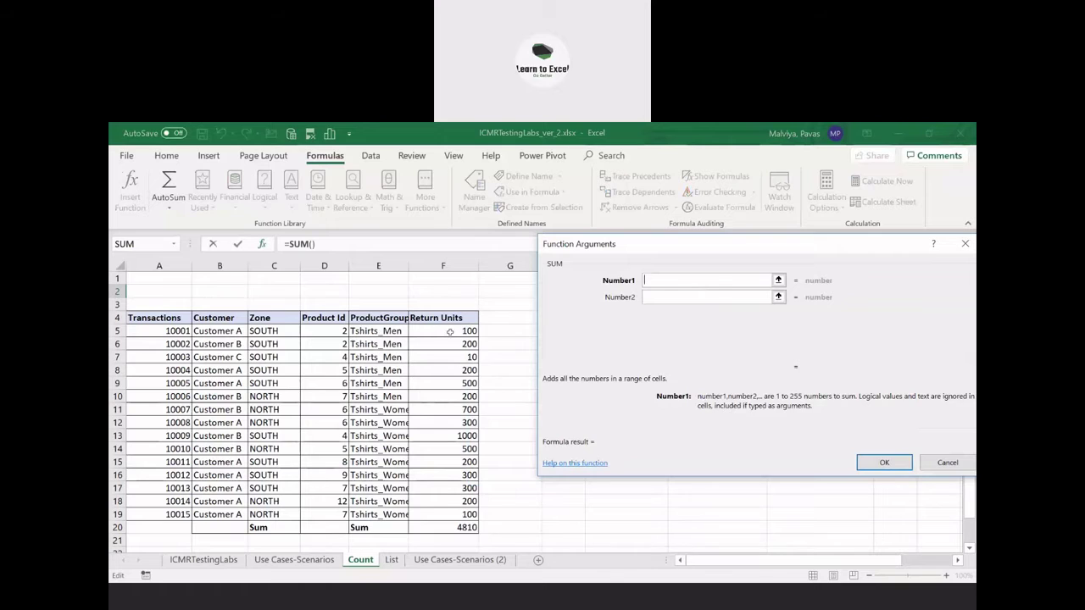
pyautogui.moveTo(450, 332); pyautogui.dragTo(458, 514)
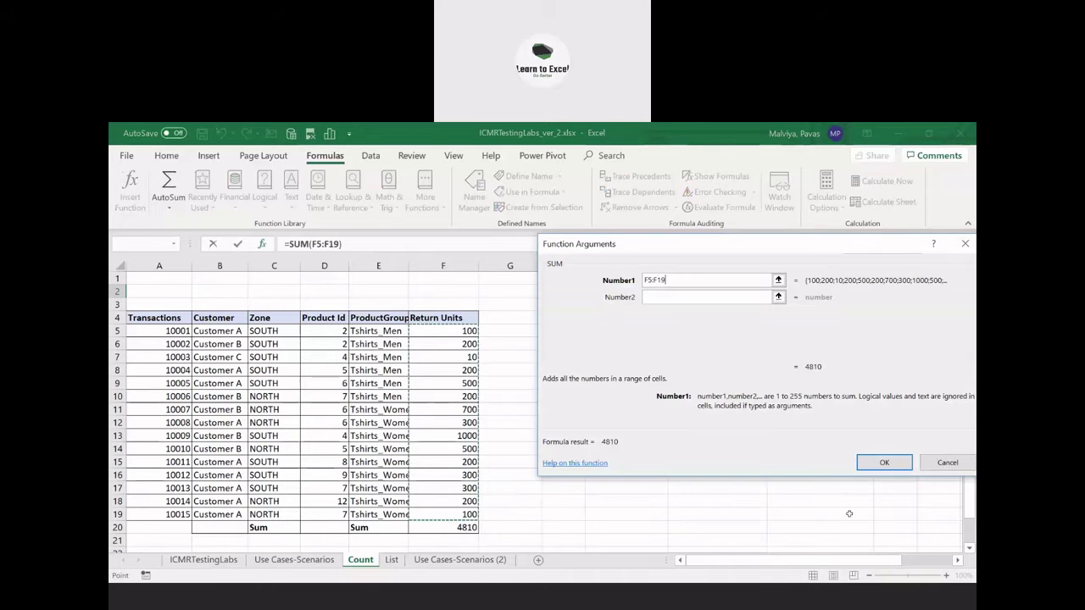
pyautogui.click(884, 462)
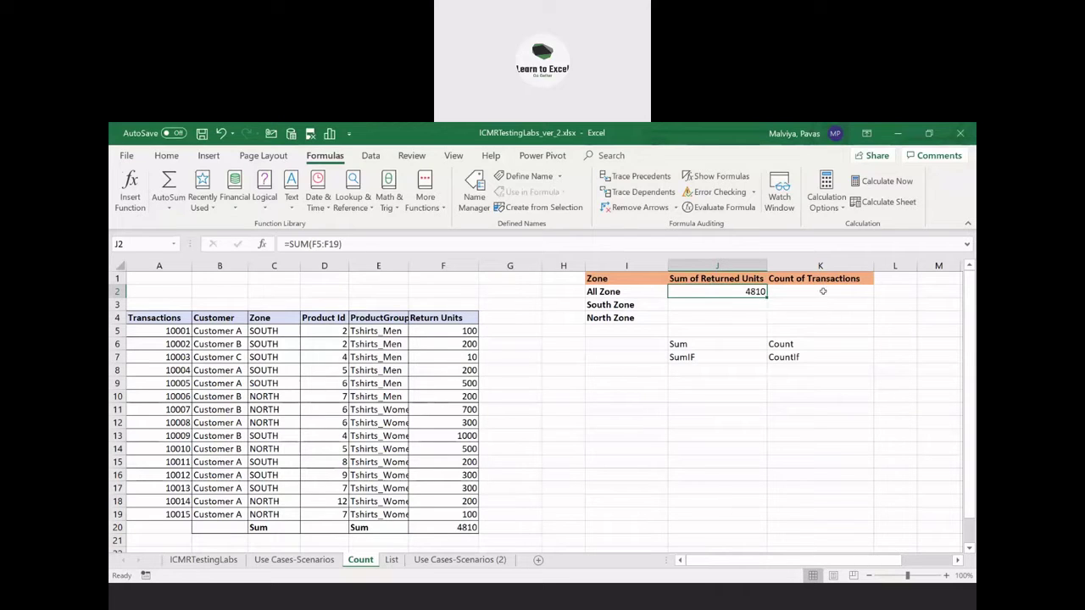
pyautogui.click(822, 291)
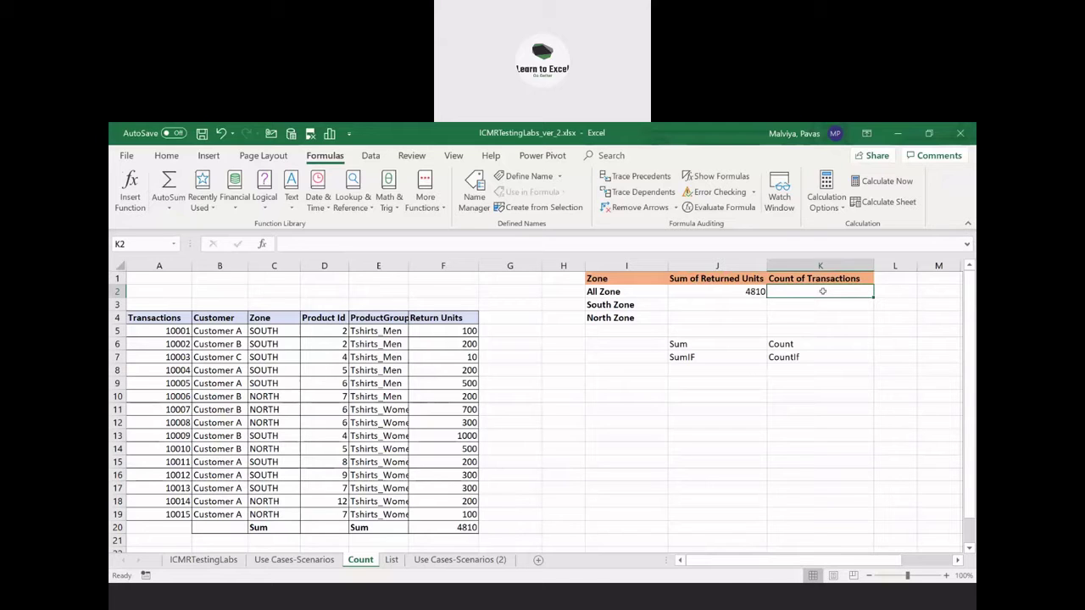
pyautogui.moveTo(167, 330); pyautogui.dragTo(169, 514)
pyautogui.click(821, 290)
pyautogui.click(433, 211)
pyautogui.moveTo(438, 225)
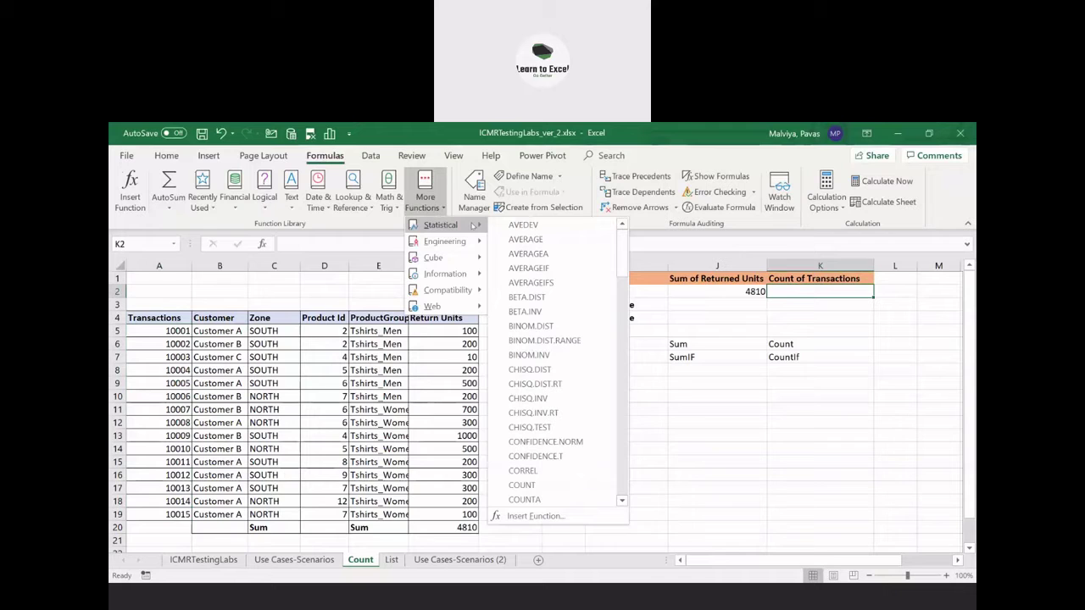
pyautogui.moveTo(621, 246); pyautogui.dragTo(608, 289)
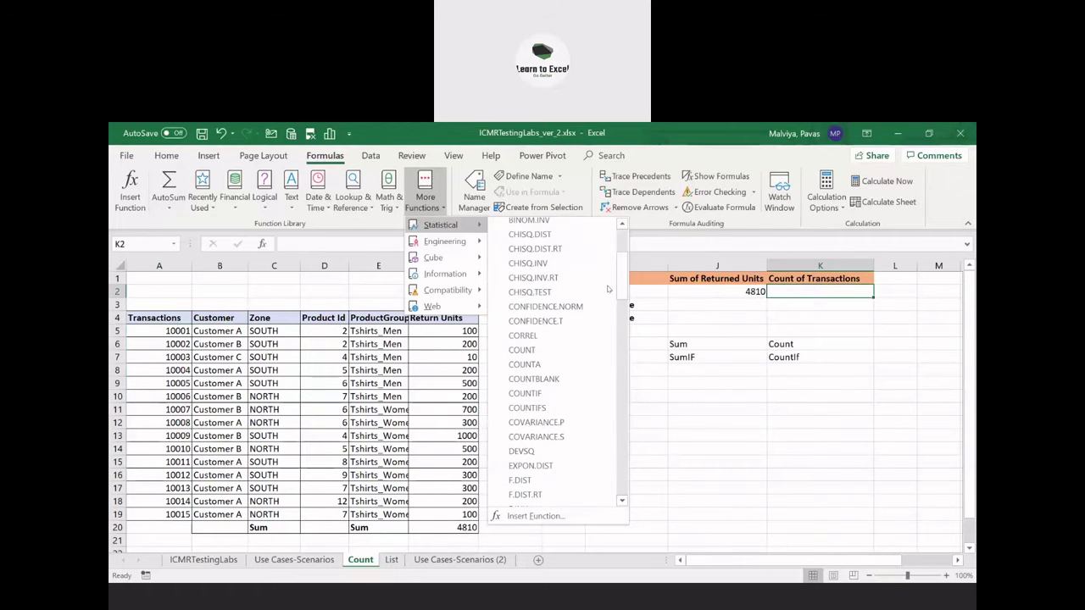
pyautogui.click(608, 290)
pyautogui.click(937, 437)
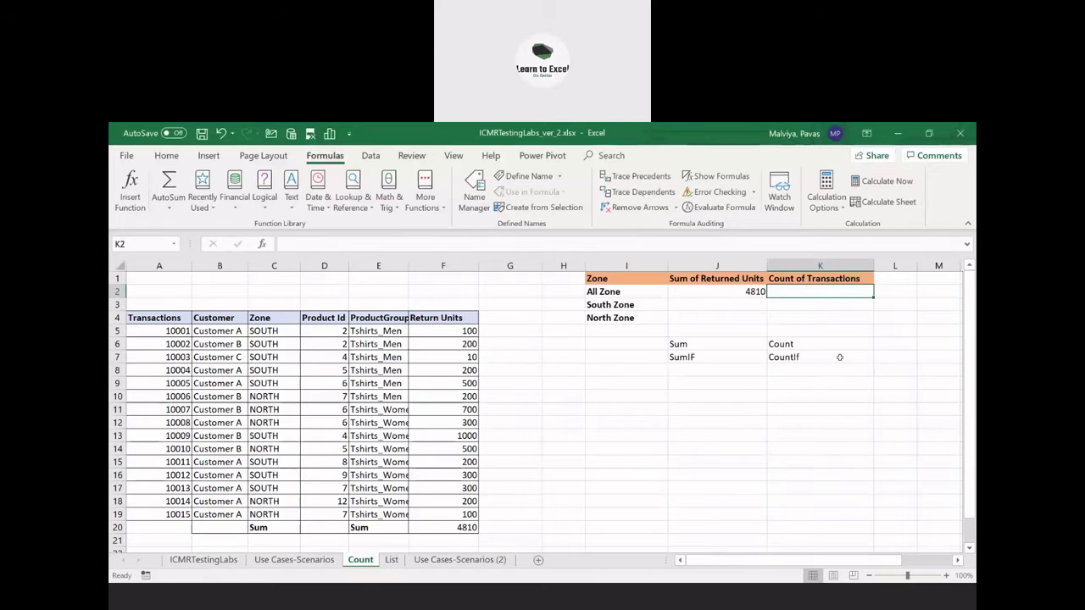
# Try a COUNT function for the All Zone transaction count in K2, and clear the wrongly referenced formula
pyautogui.click(429, 209)
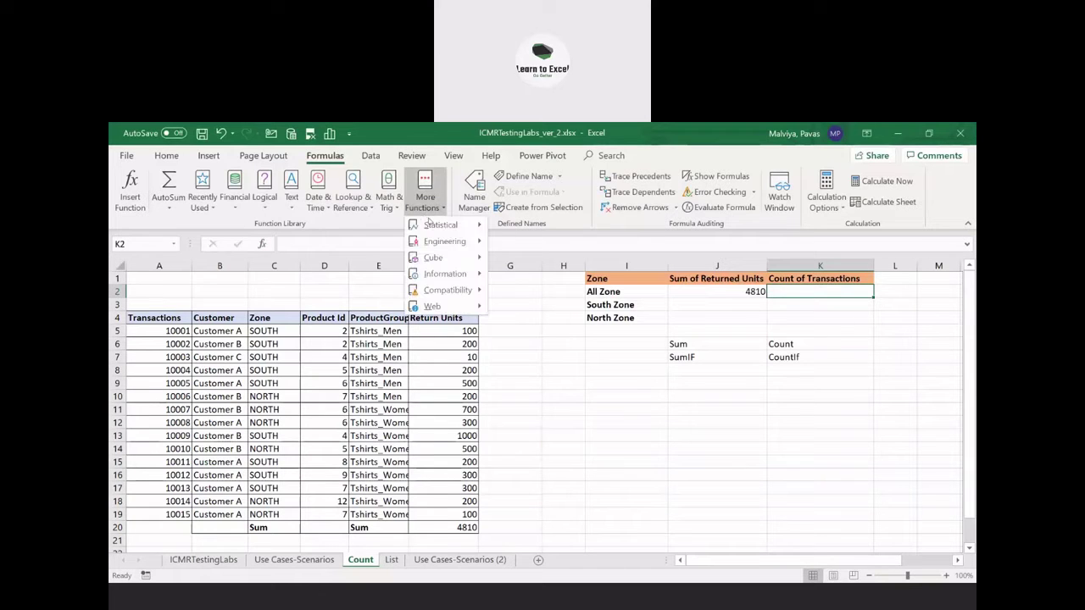
pyautogui.moveTo(449, 225)
pyautogui.moveTo(622, 248); pyautogui.dragTo(619, 294)
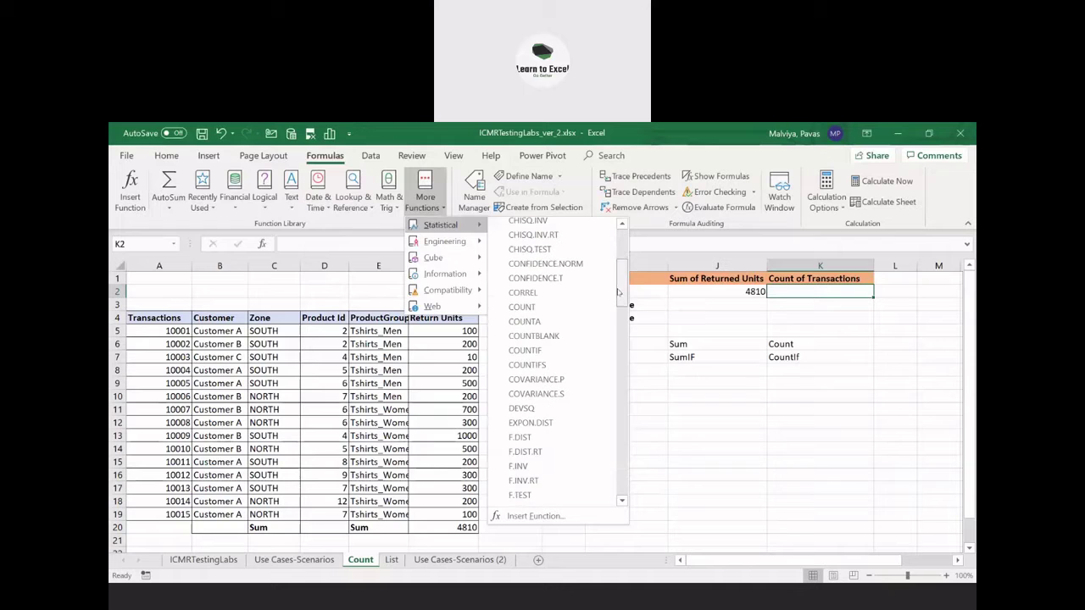
pyautogui.click(572, 310)
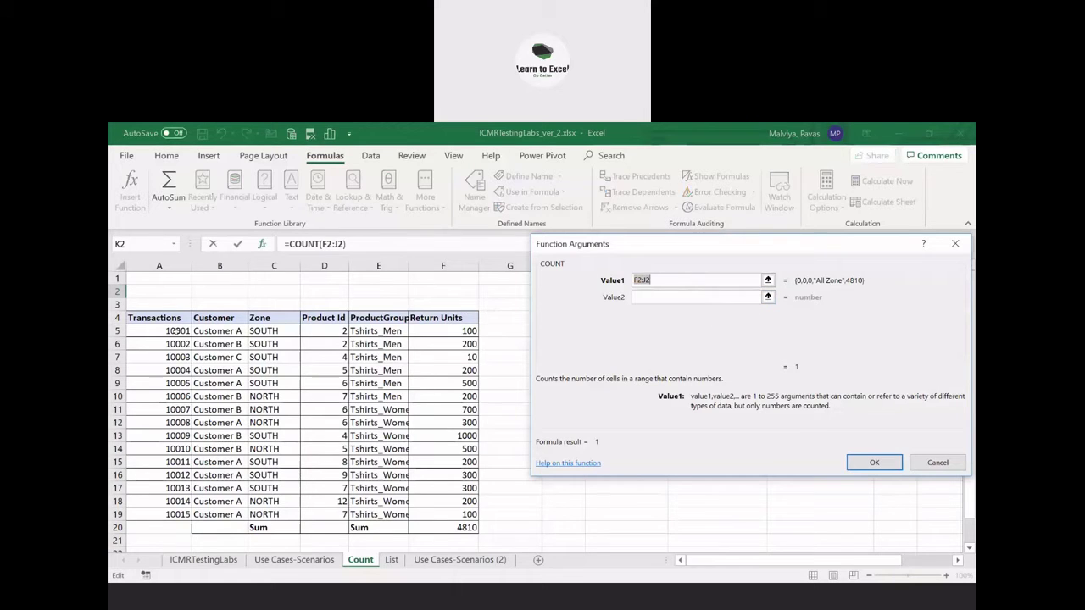
pyautogui.moveTo(174, 330); pyautogui.dragTo(165, 512)
pyautogui.click(773, 489)
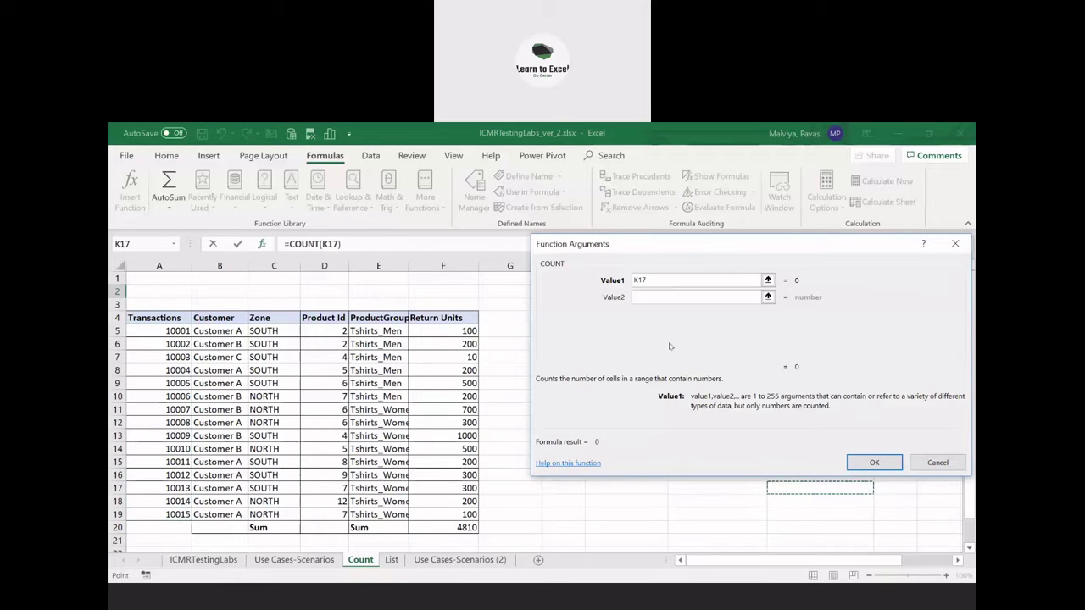
pyautogui.click(869, 462)
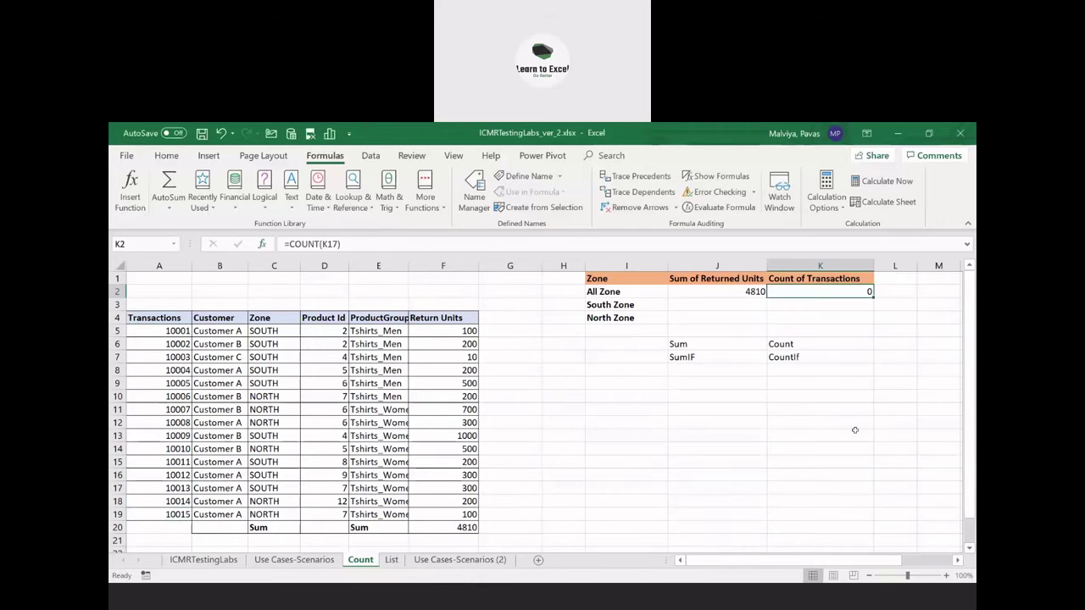
pyautogui.press('Delete')
# Insert a COUNT function over the Transactions in A5:A19 as the All Zone transaction count in K2
pyautogui.click(443, 208)
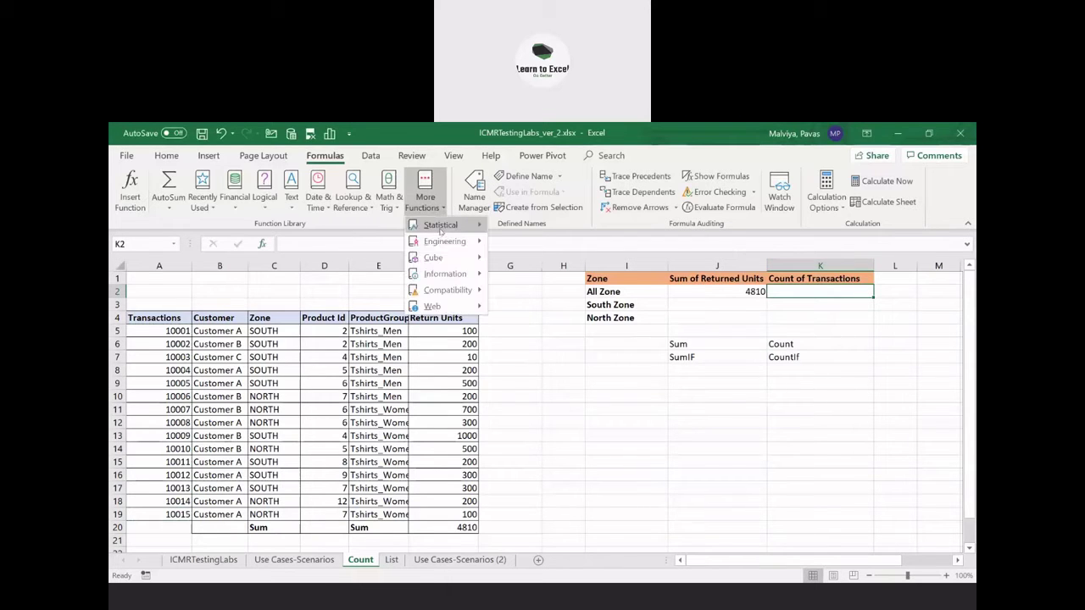
pyautogui.moveTo(439, 227)
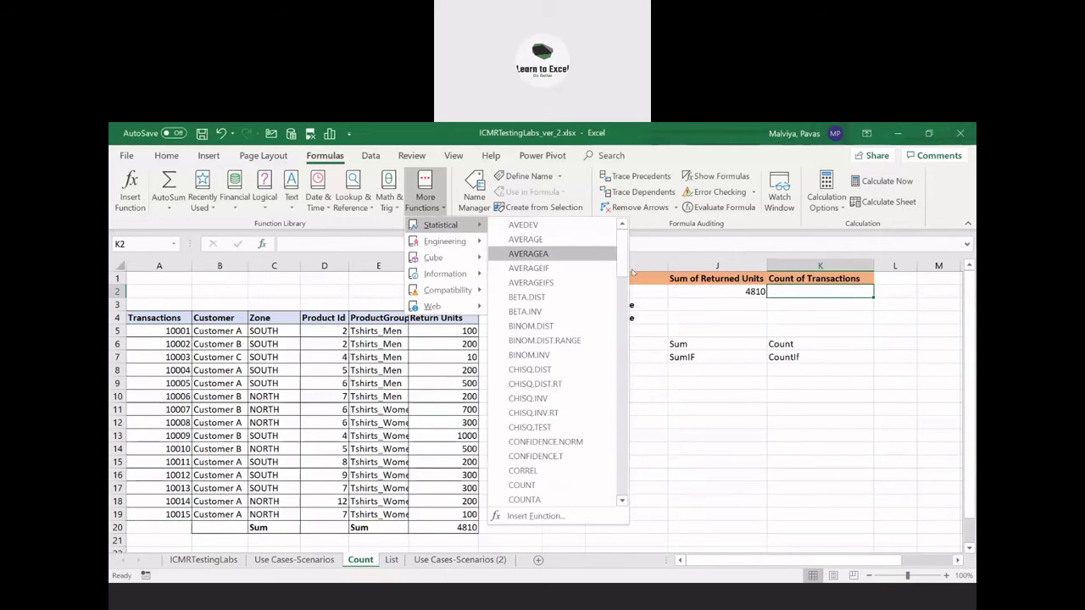
pyautogui.click(522, 485)
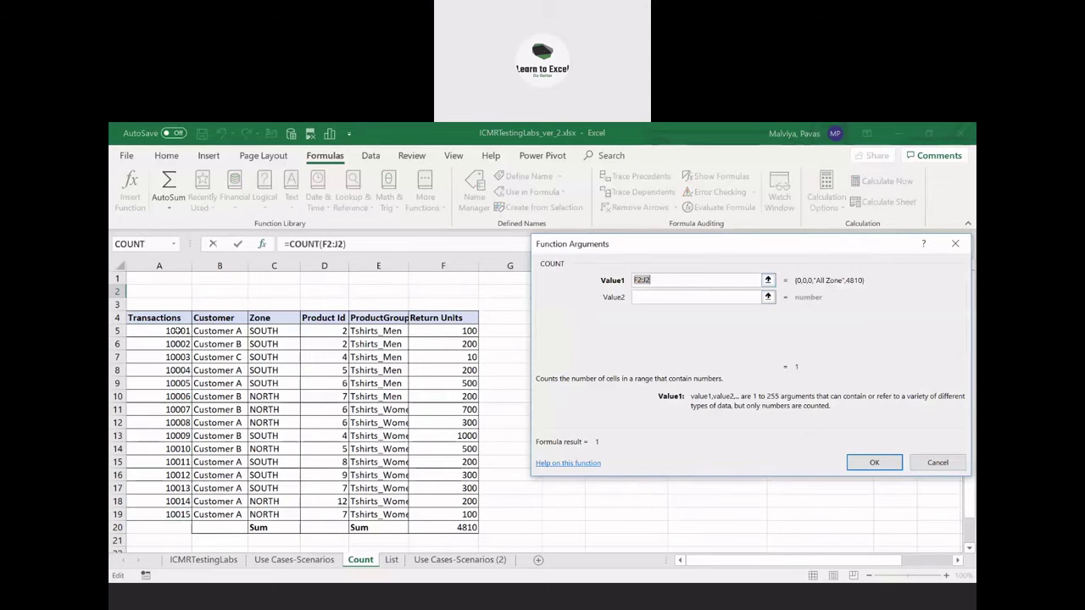
pyautogui.moveTo(177, 330); pyautogui.dragTo(182, 515)
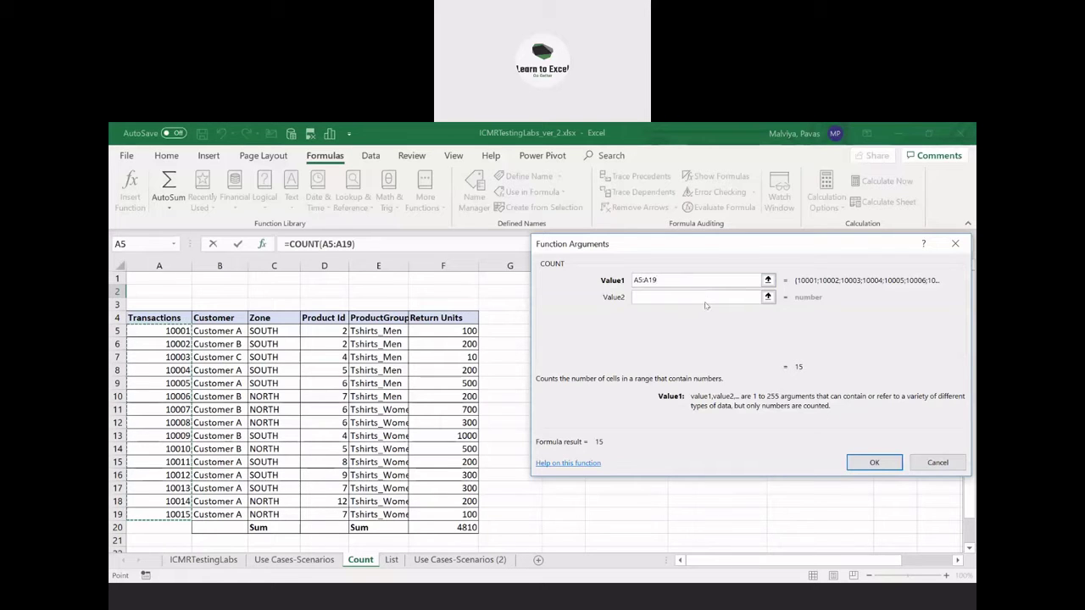
pyautogui.click(870, 464)
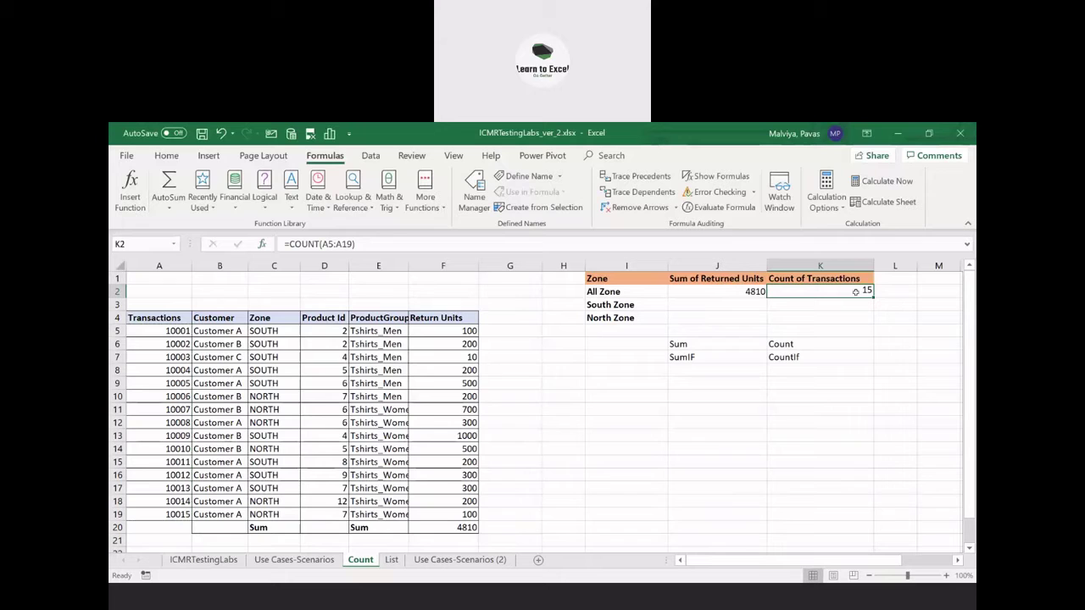
# Examine the Transactions, Return Units and Zone data in rows 5 to 19 against the summary table's Sum of Returned Units cells
pyautogui.moveTo(159, 330); pyautogui.dragTo(170, 514)
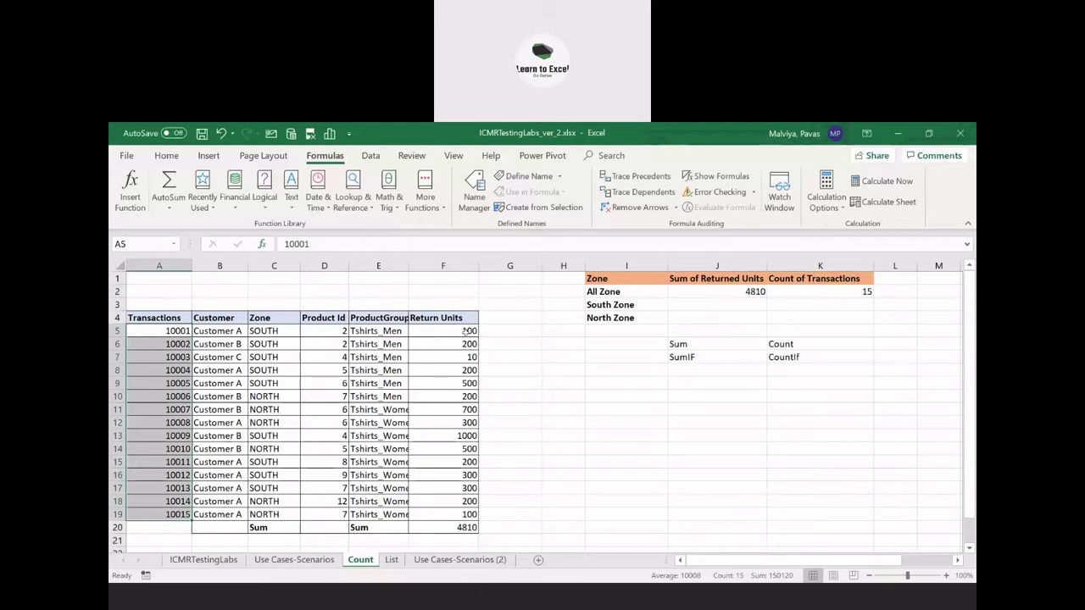
pyautogui.moveTo(466, 331); pyautogui.dragTo(454, 513)
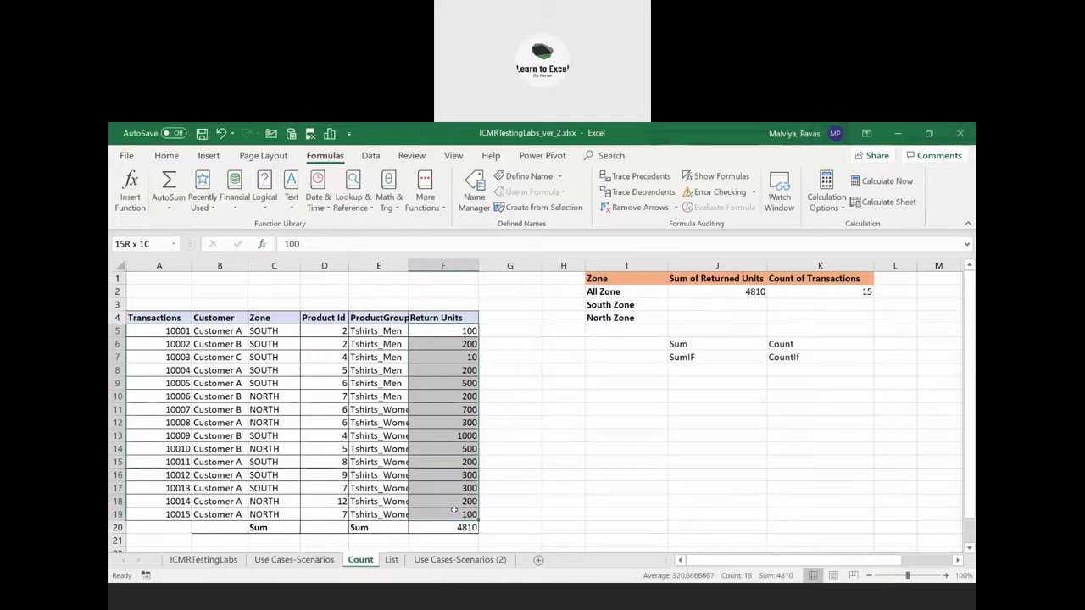
pyautogui.click(738, 308)
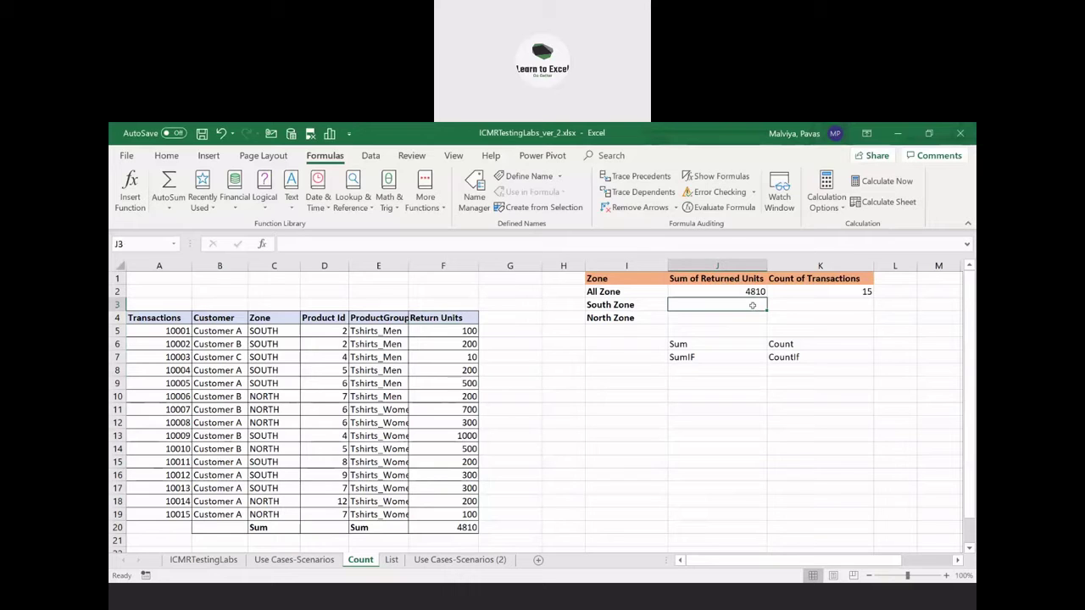
pyautogui.click(746, 290)
pyautogui.click(734, 303)
pyautogui.moveTo(271, 331); pyautogui.dragTo(270, 378)
pyautogui.click(269, 373)
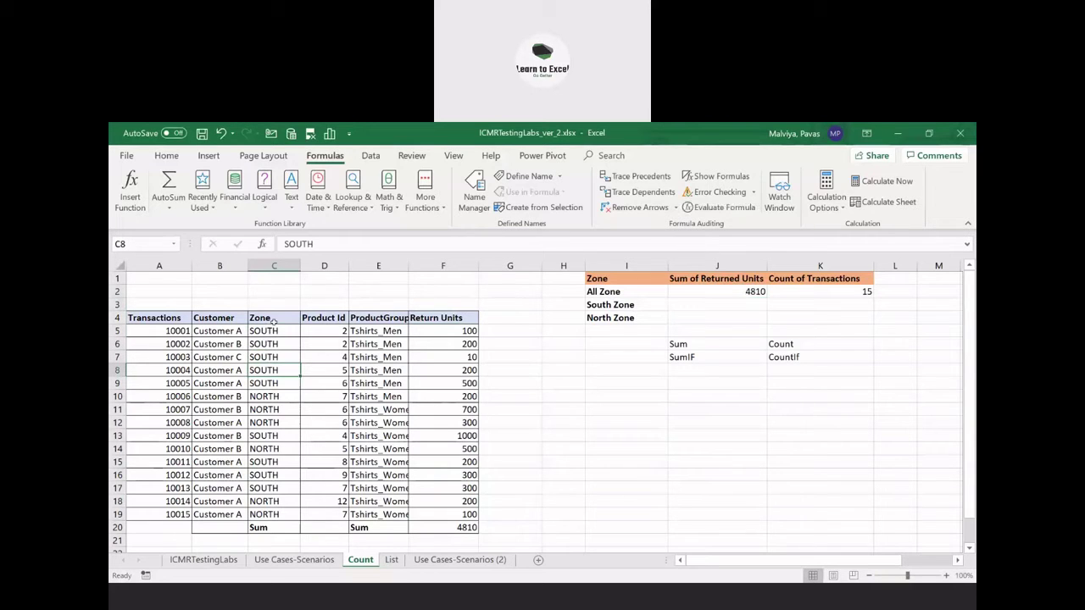
pyautogui.moveTo(267, 513); pyautogui.dragTo(277, 335)
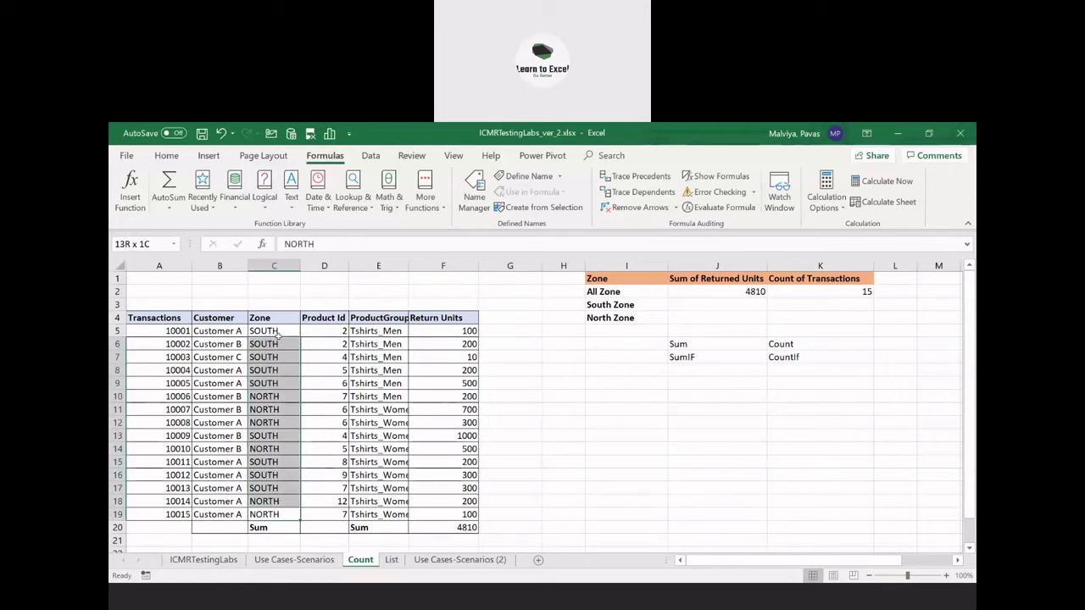
pyautogui.click(272, 330)
# Add a conditional formatting rule to column C that highlights cells equal to South with Light Red Fill
pyautogui.click(274, 265)
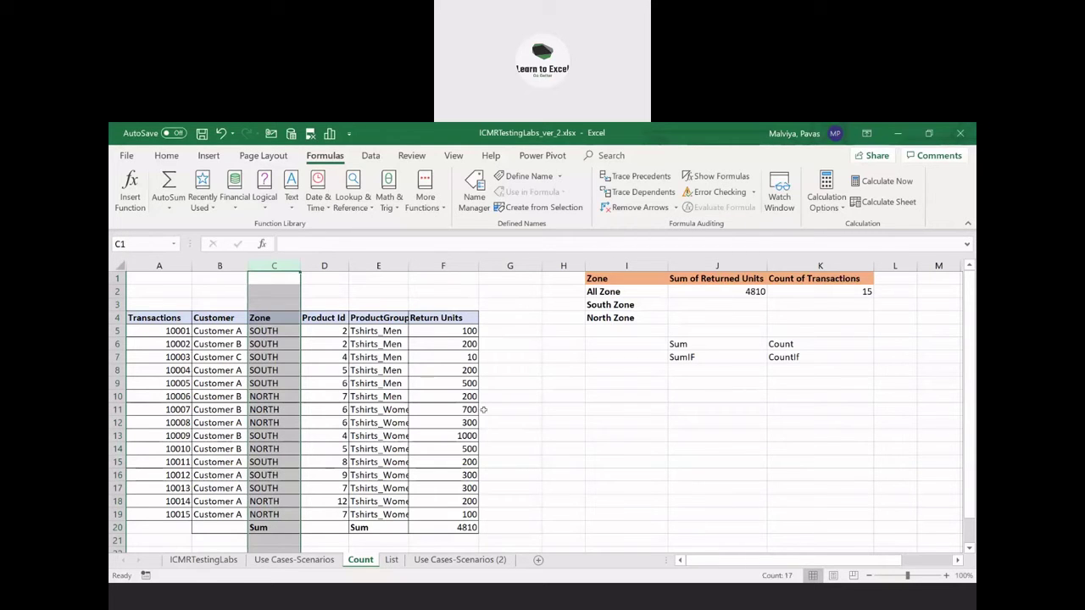
pyautogui.click(166, 155)
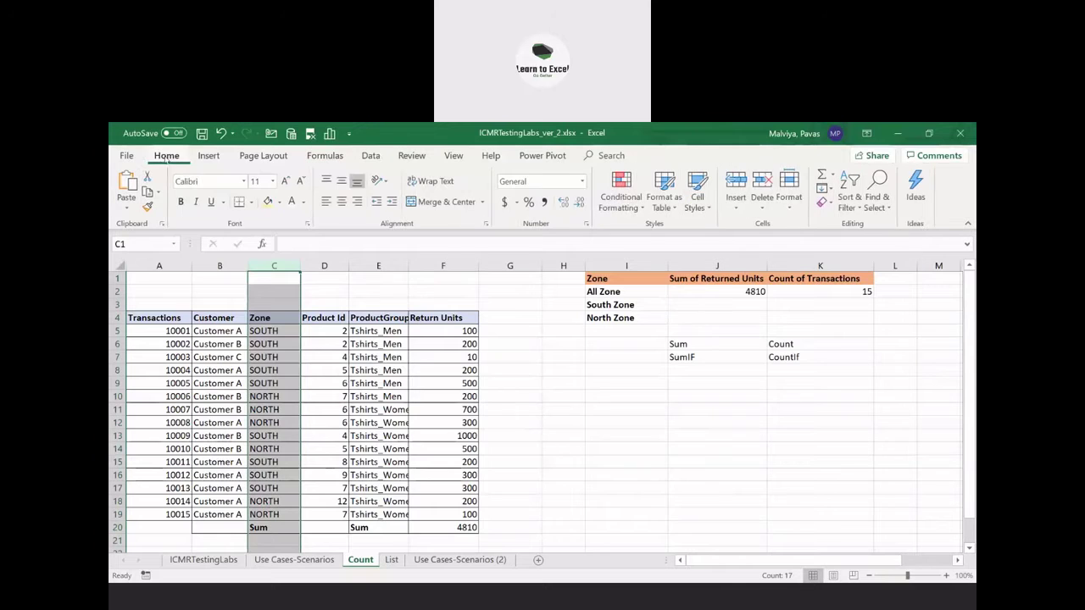
pyautogui.click(623, 204)
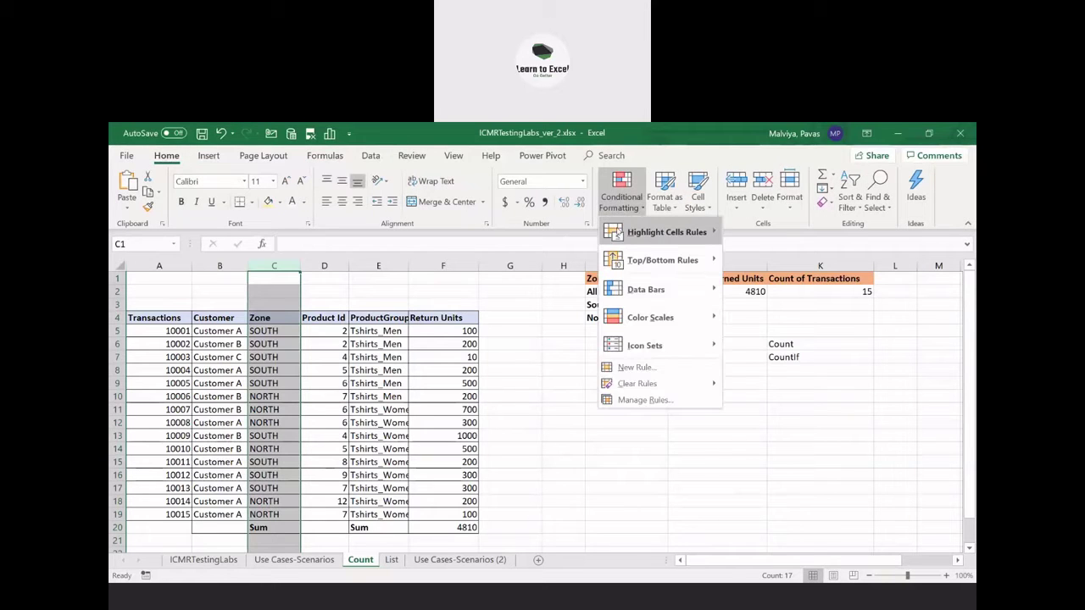
pyautogui.moveTo(616, 231)
pyautogui.click(816, 319)
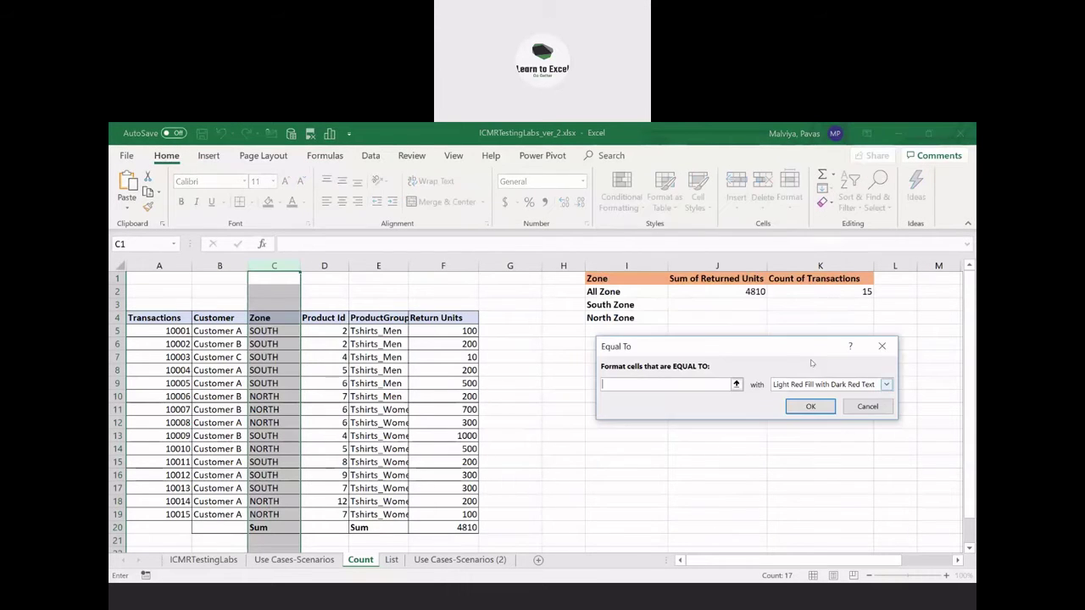
pyautogui.write('South')
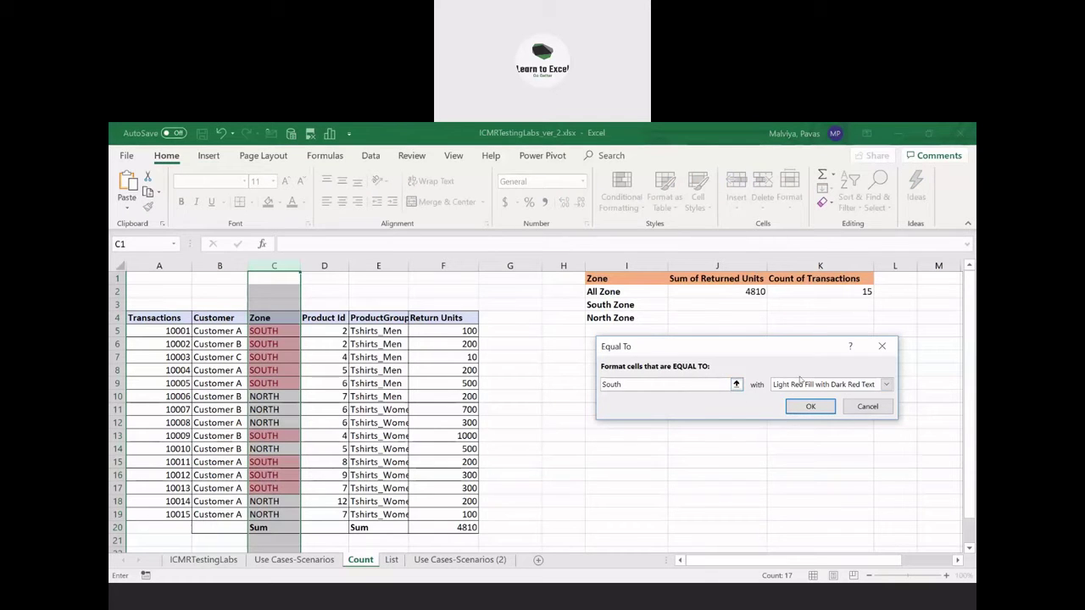
pyautogui.click(886, 384)
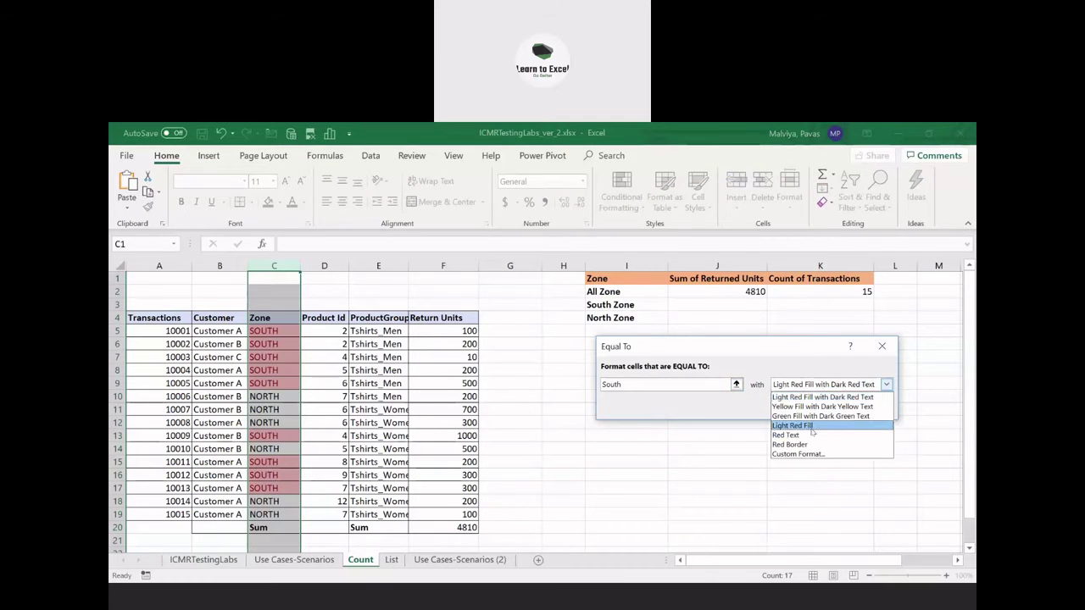
pyautogui.click(812, 426)
pyautogui.click(813, 405)
pyautogui.click(287, 411)
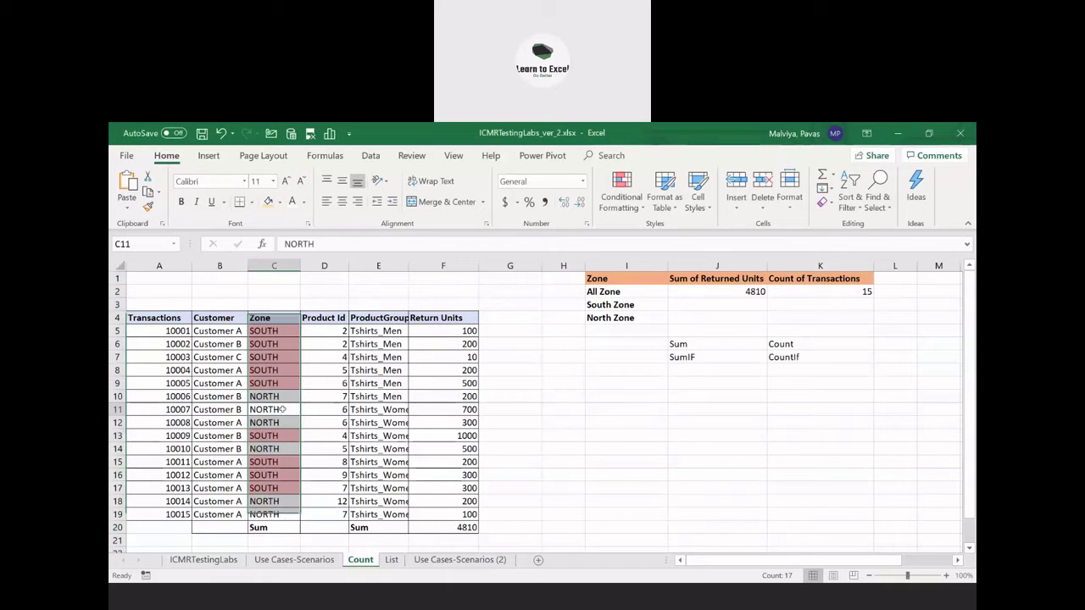
# Add a conditional formatting rule to C5:C19 that highlights cells equal to North with Green Fill with Dark Green Text
pyautogui.moveTo(268, 332); pyautogui.dragTo(273, 515)
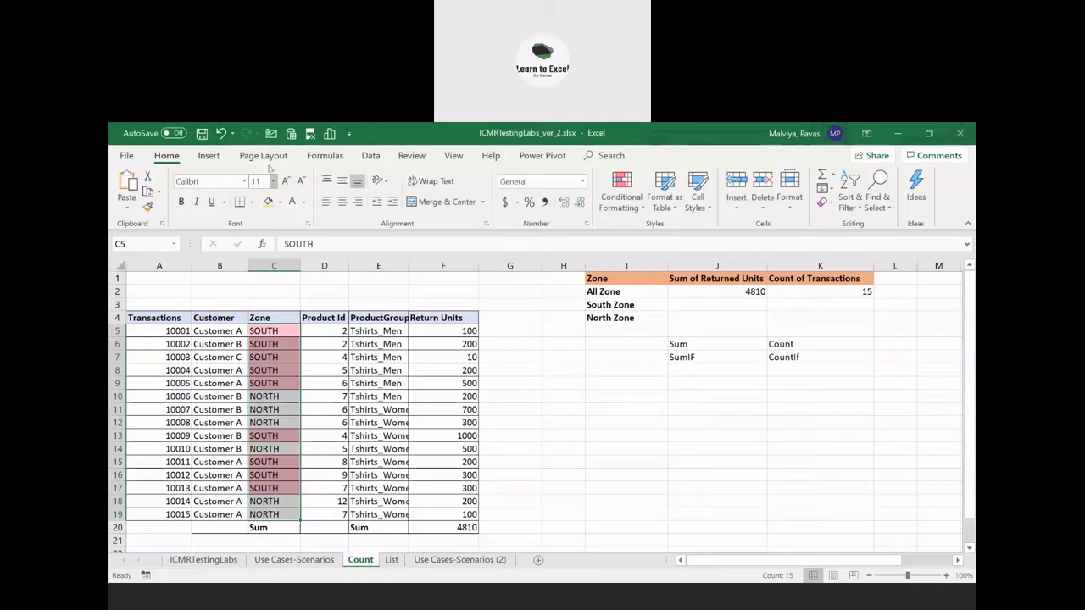
pyautogui.click(622, 191)
pyautogui.moveTo(697, 235)
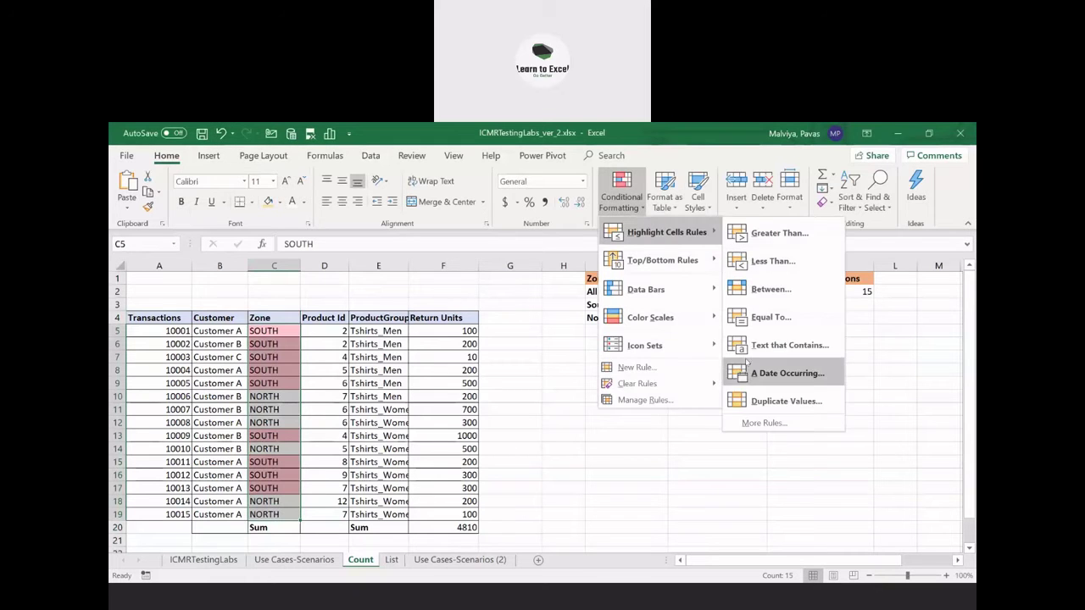
pyautogui.click(769, 317)
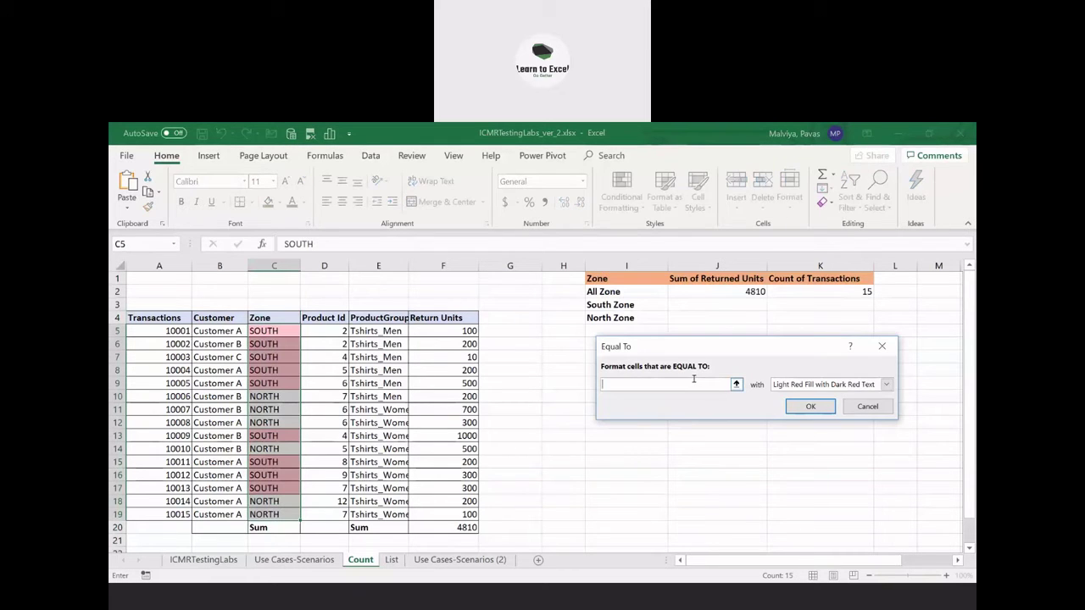
pyautogui.write('North')
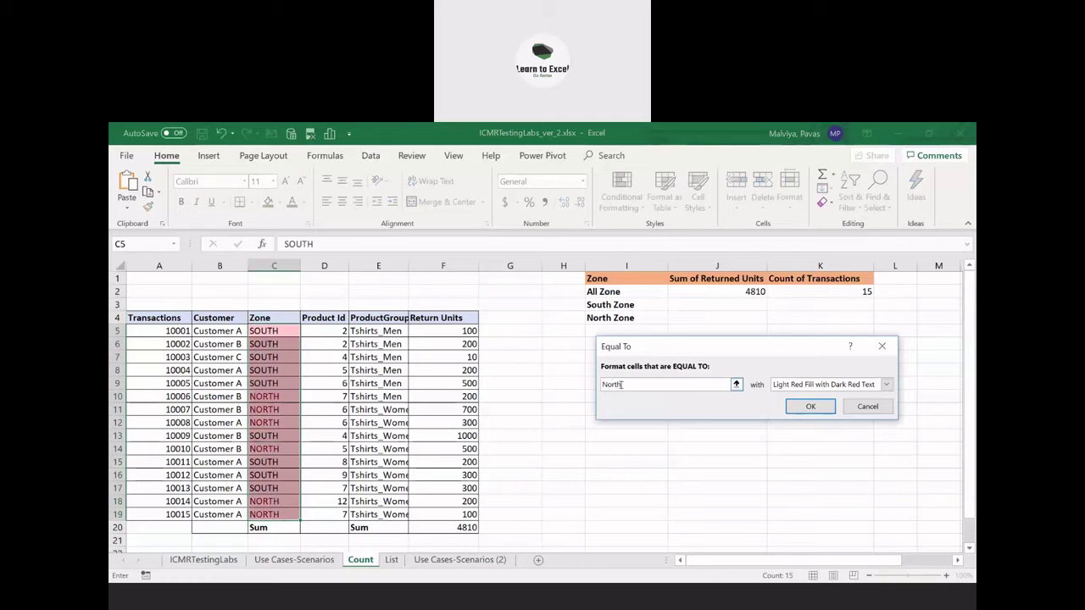
pyautogui.click(796, 386)
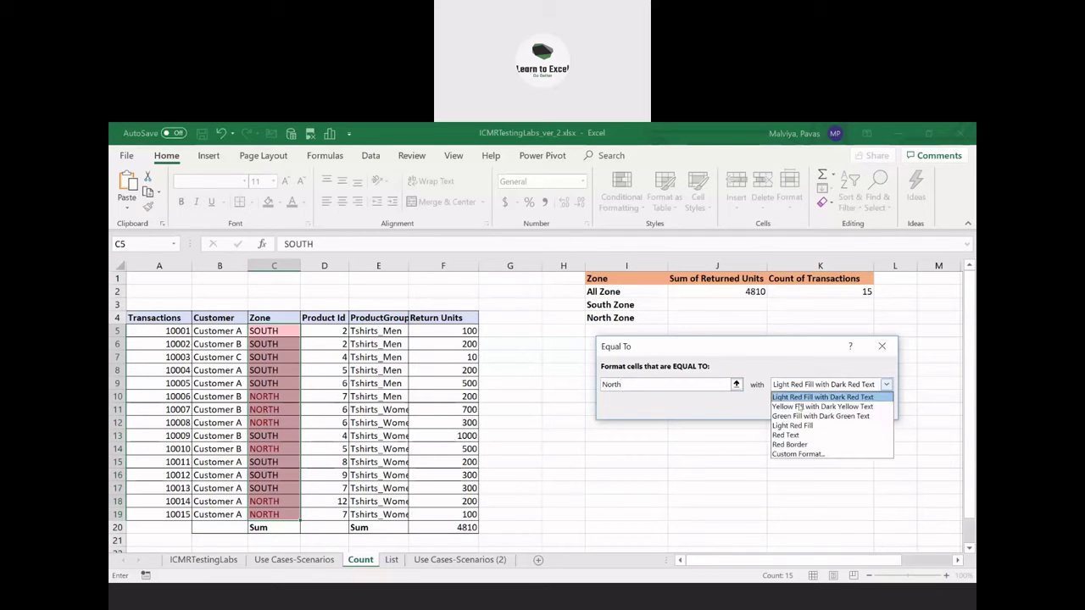
pyautogui.click(813, 416)
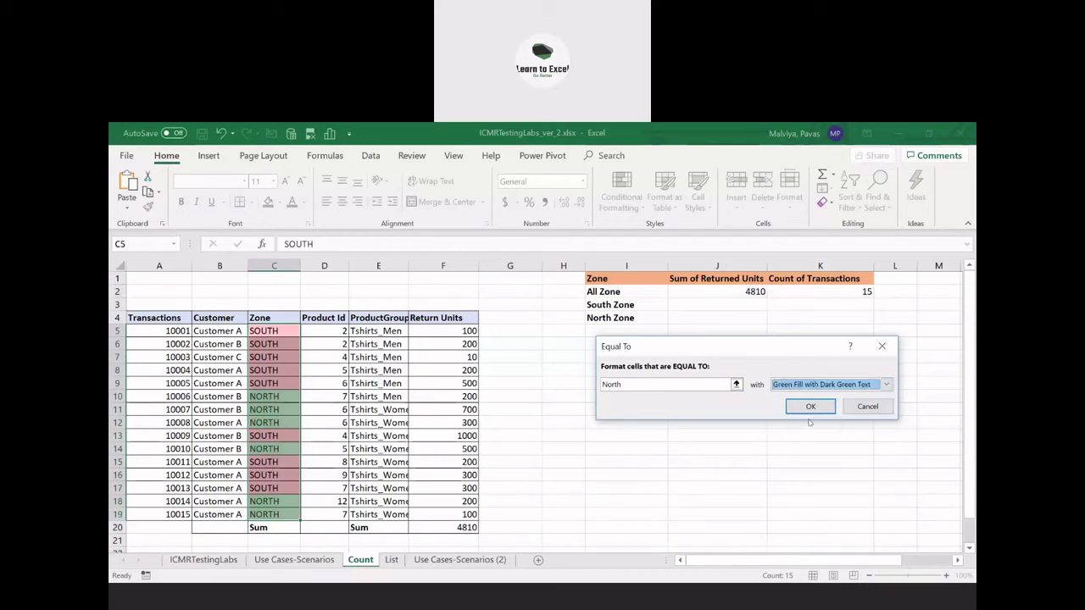
pyautogui.click(811, 405)
pyautogui.click(714, 457)
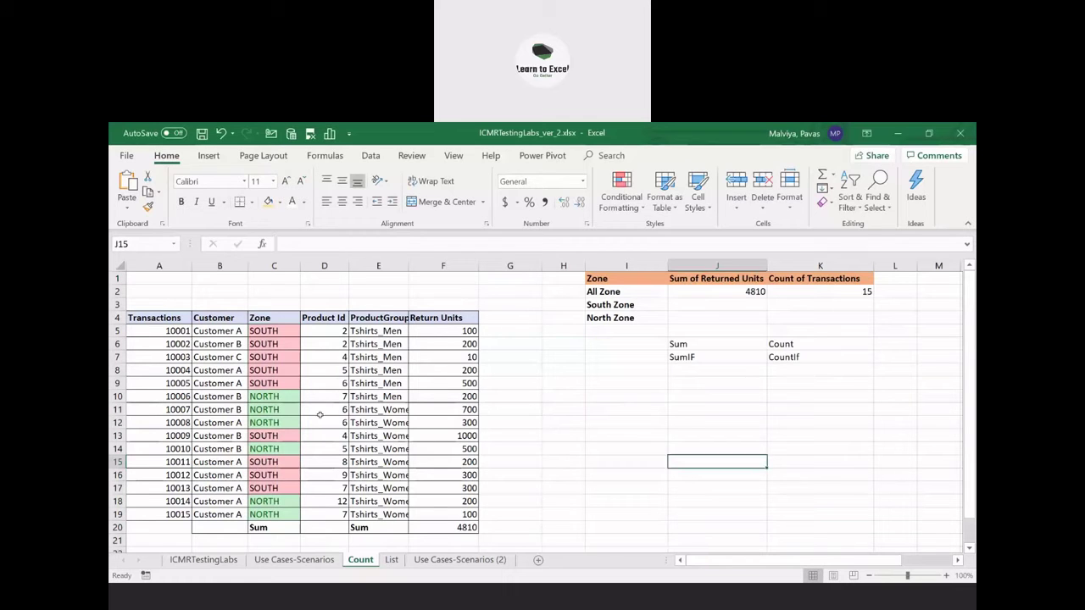
# Check the South zone's Return Units by selecting F5:F9, F13 and F15:F17 together
pyautogui.click(758, 306)
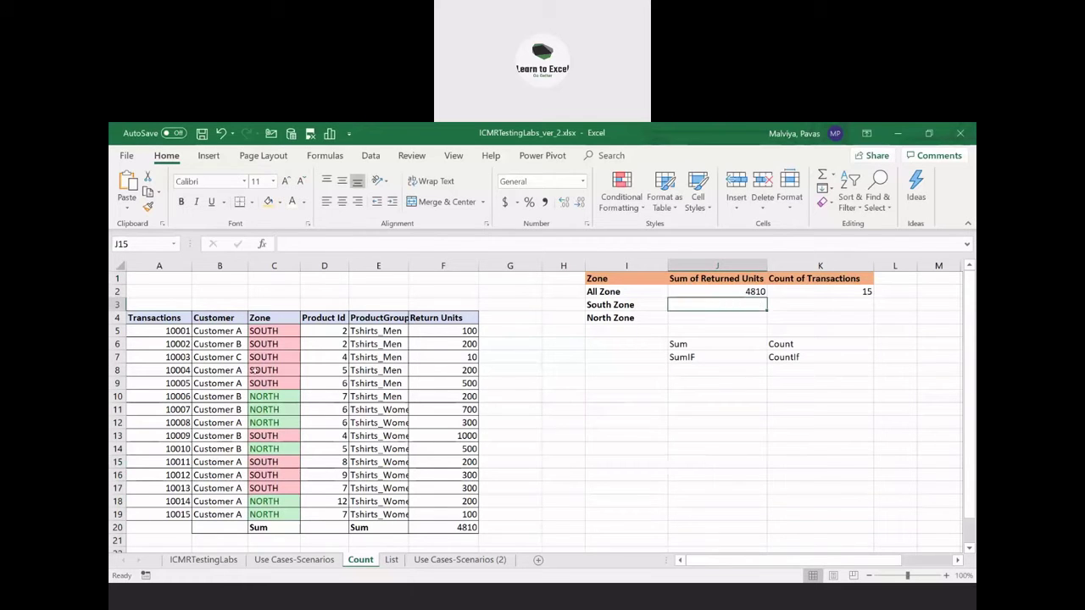
pyautogui.click(616, 304)
pyautogui.click(610, 317)
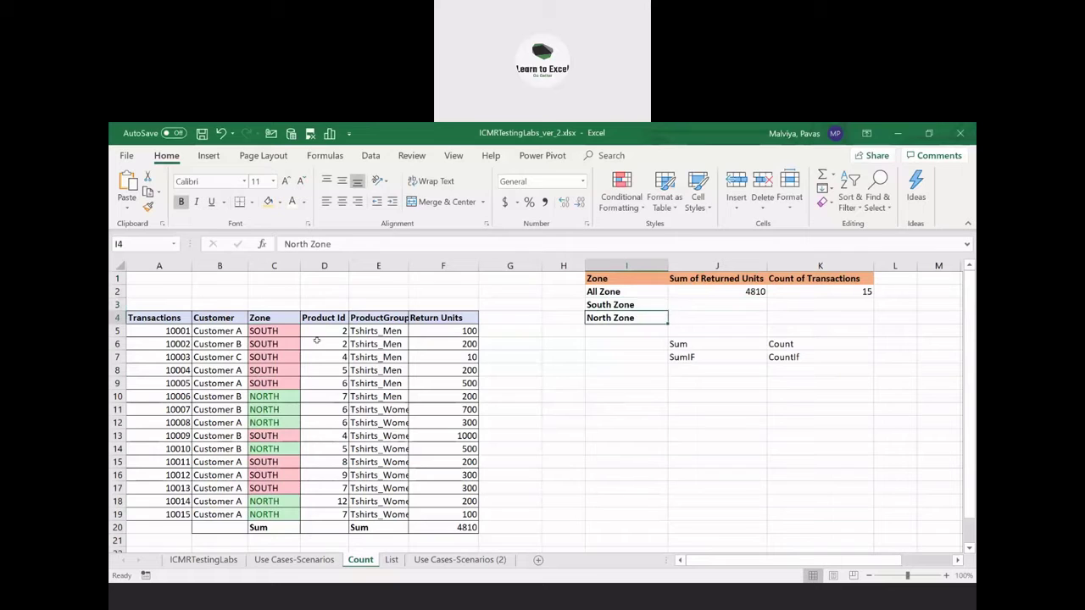
pyautogui.moveTo(263, 332); pyautogui.dragTo(264, 384)
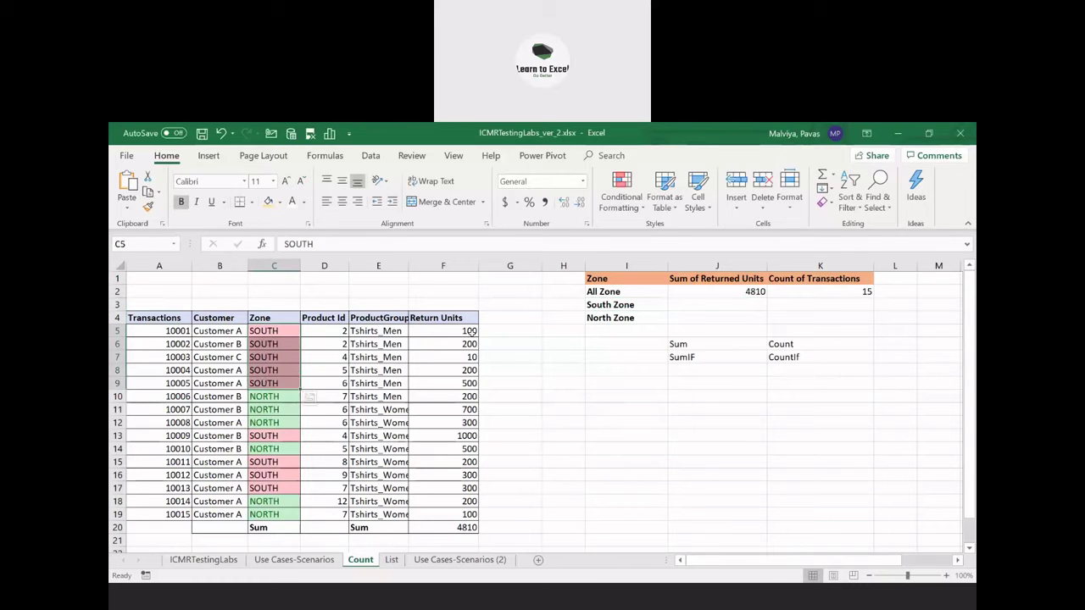
pyautogui.moveTo(468, 332); pyautogui.dragTo(460, 384)
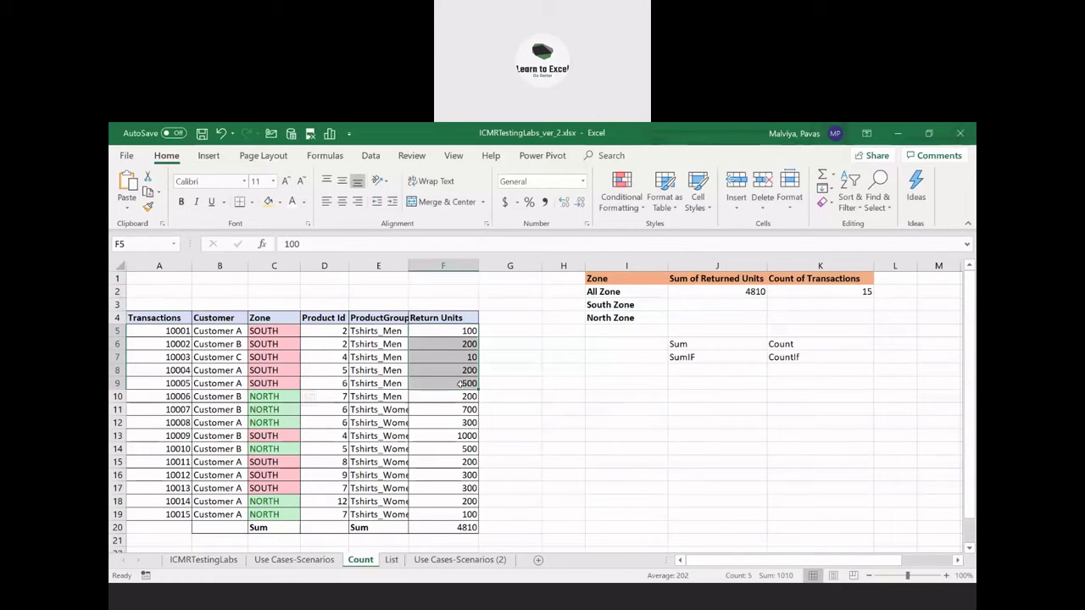
pyautogui.keyDown('ctrl'); pyautogui.click(467, 436); pyautogui.keyUp('ctrl')
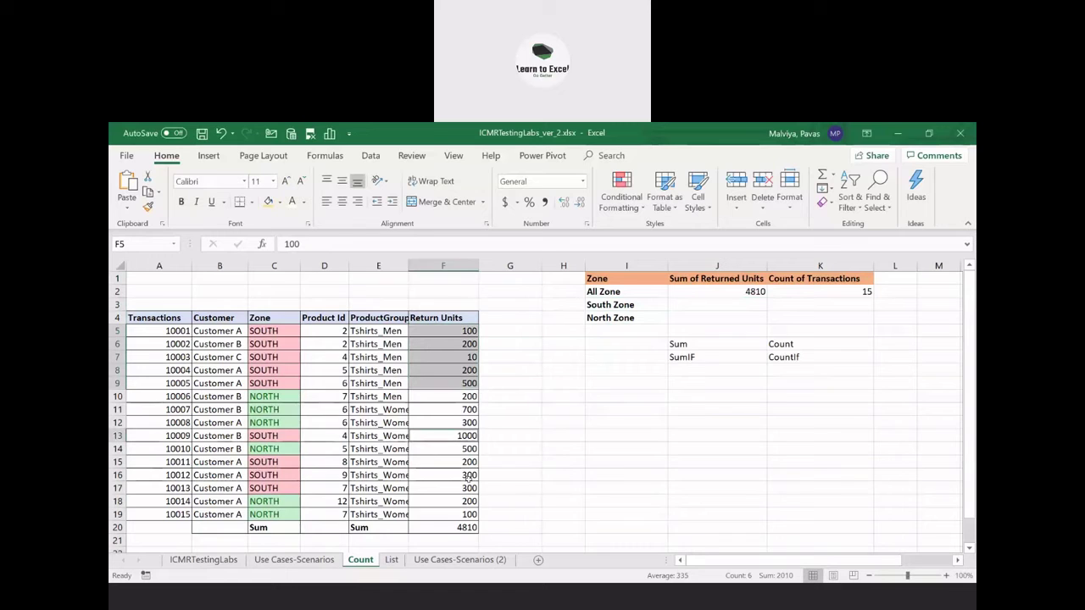
pyautogui.keyDown('ctrl'); pyautogui.moveTo(462, 463); pyautogui.dragTo(450, 490); pyautogui.keyUp('ctrl')
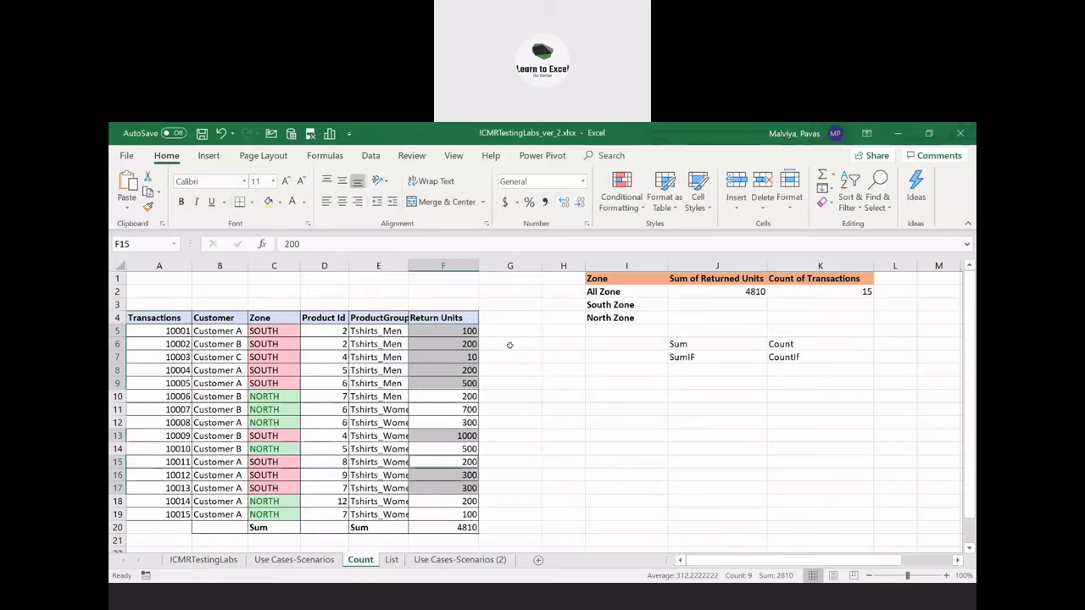
# Start a SUMIF function in J3, the South Zone cell for Sum of Returned Units
pyautogui.click(747, 306)
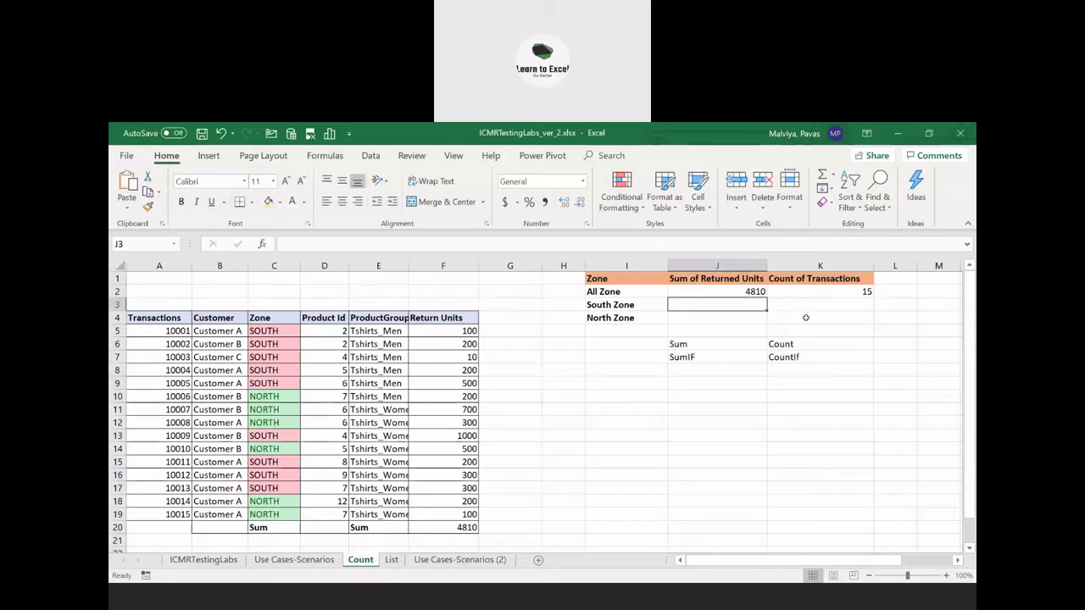
pyautogui.click(326, 156)
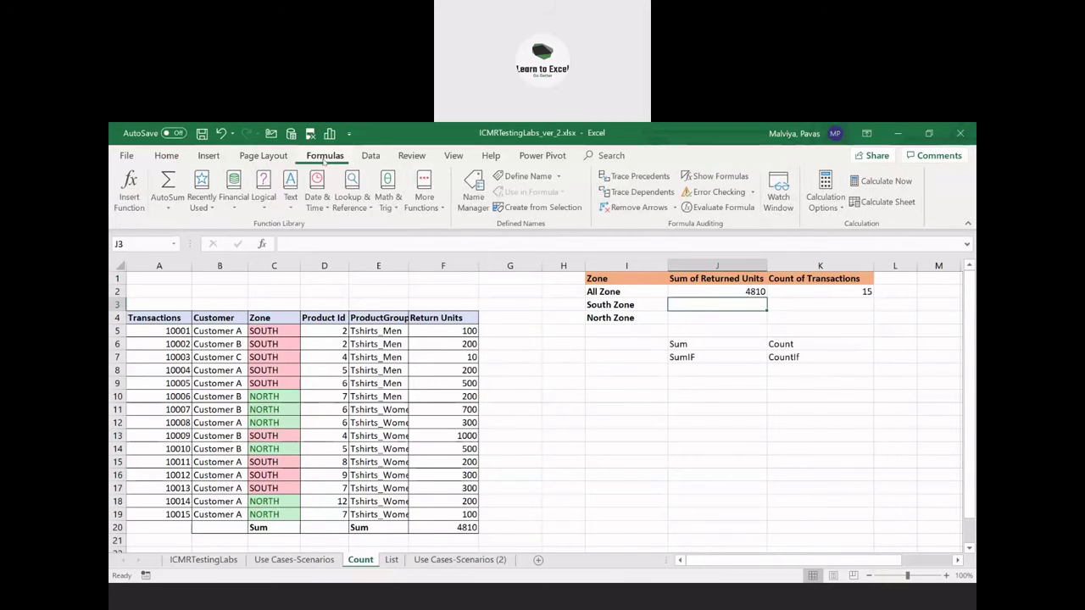
pyautogui.click(359, 215)
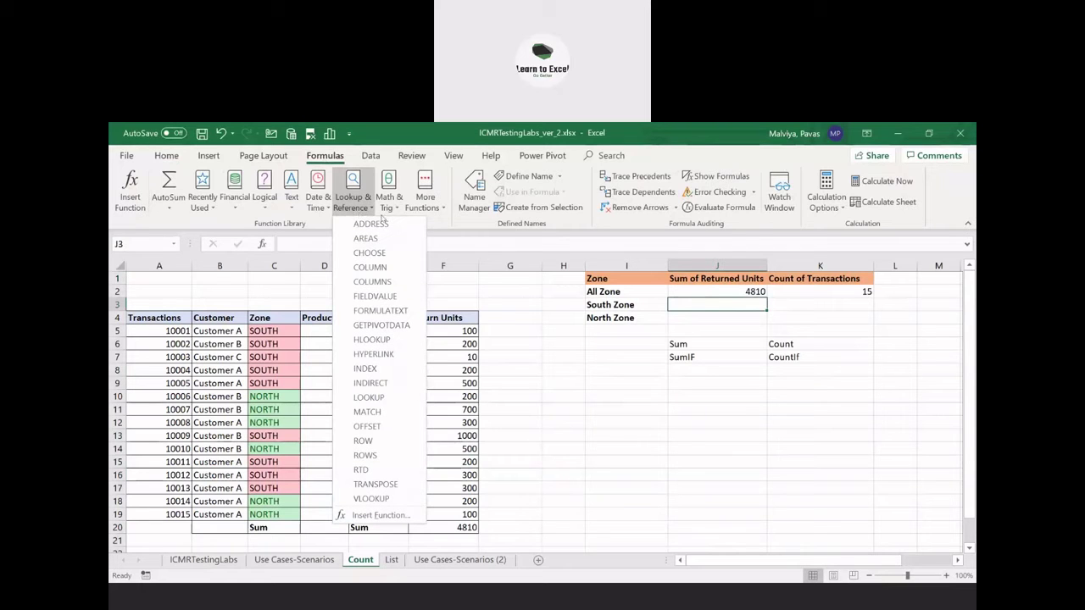
pyautogui.click(388, 202)
pyautogui.scroll(-12, 467, 388)
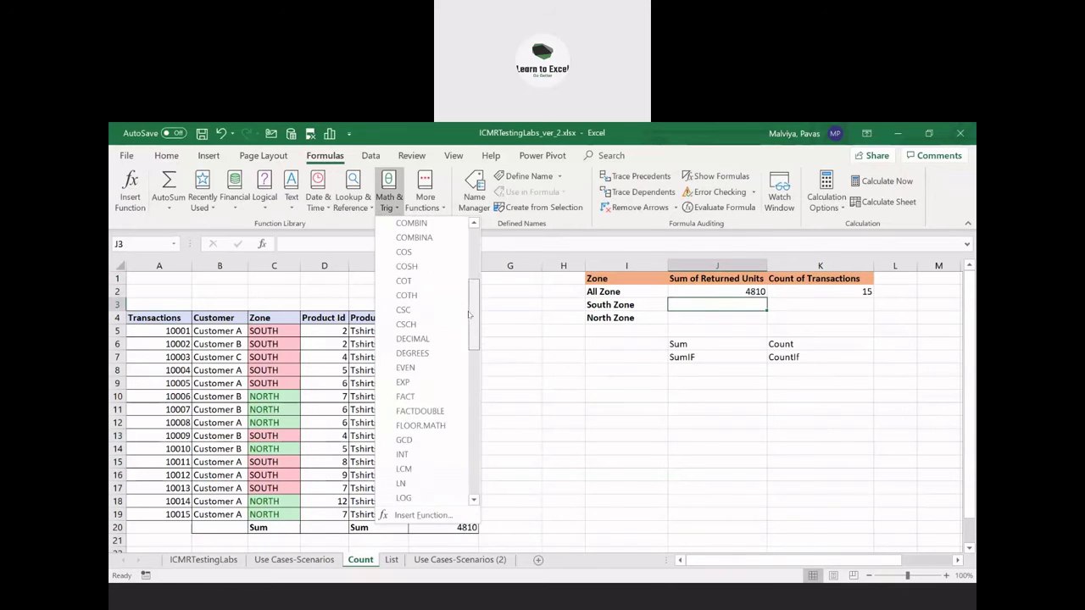
pyautogui.scroll(-5, 467, 389)
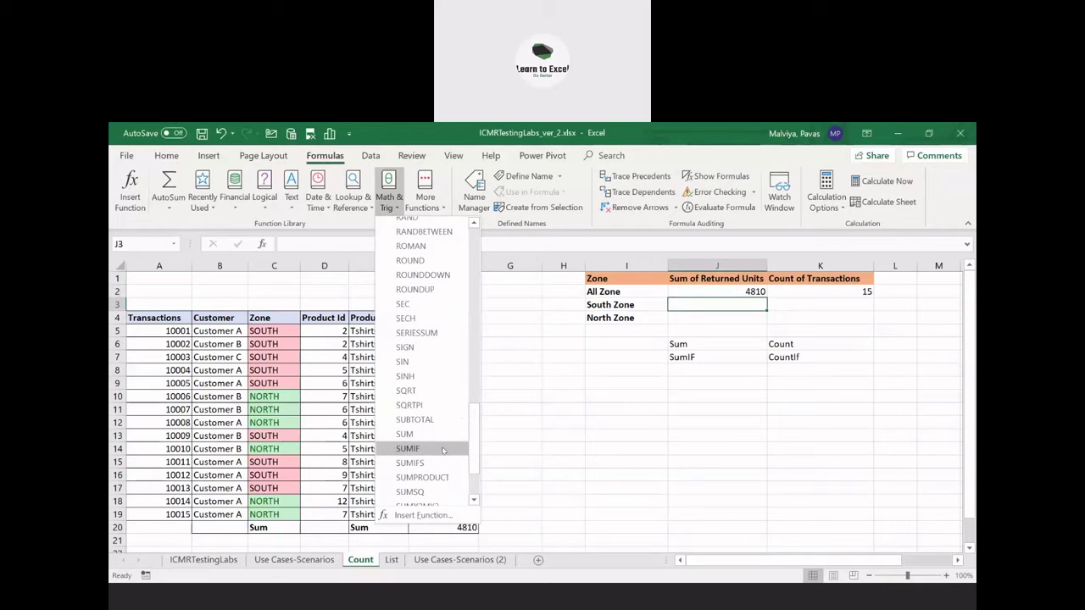
pyautogui.click(457, 448)
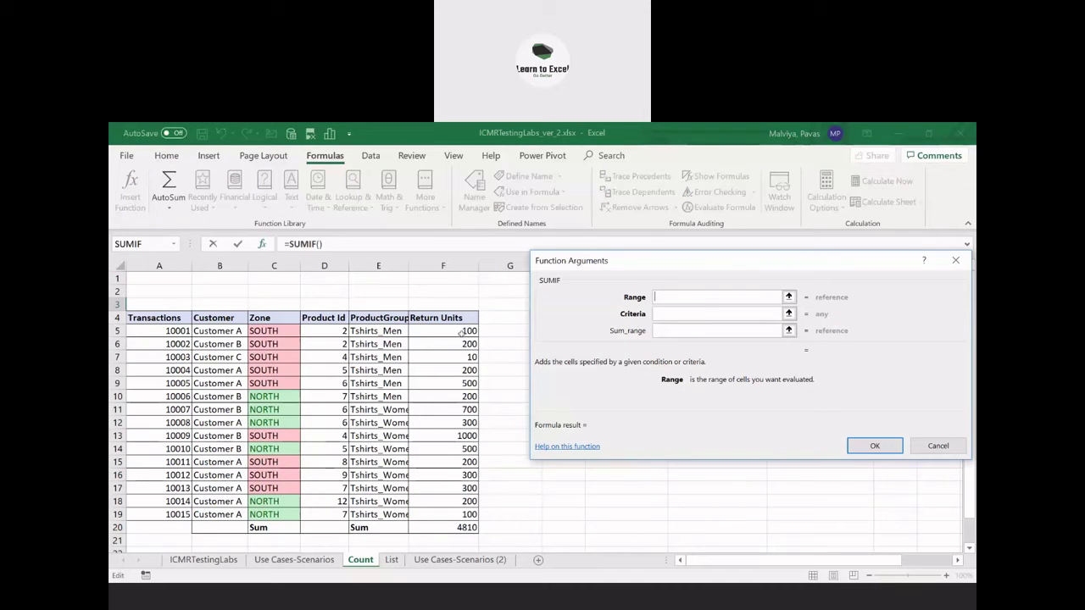
pyautogui.moveTo(460, 331); pyautogui.dragTo(458, 515)
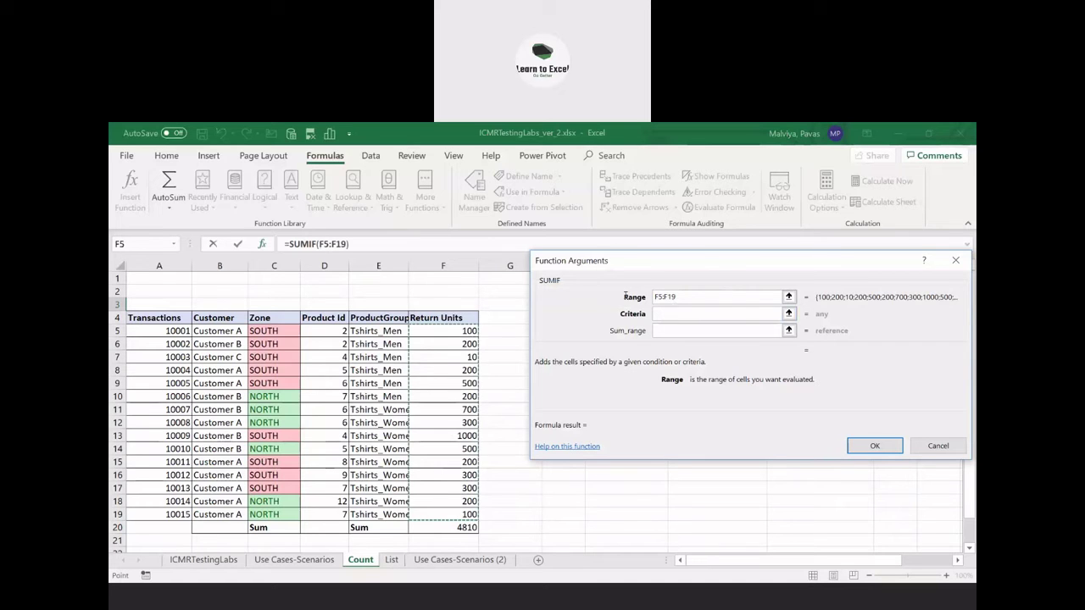
pyautogui.doubleClick(675, 297)
pyautogui.press('Delete')
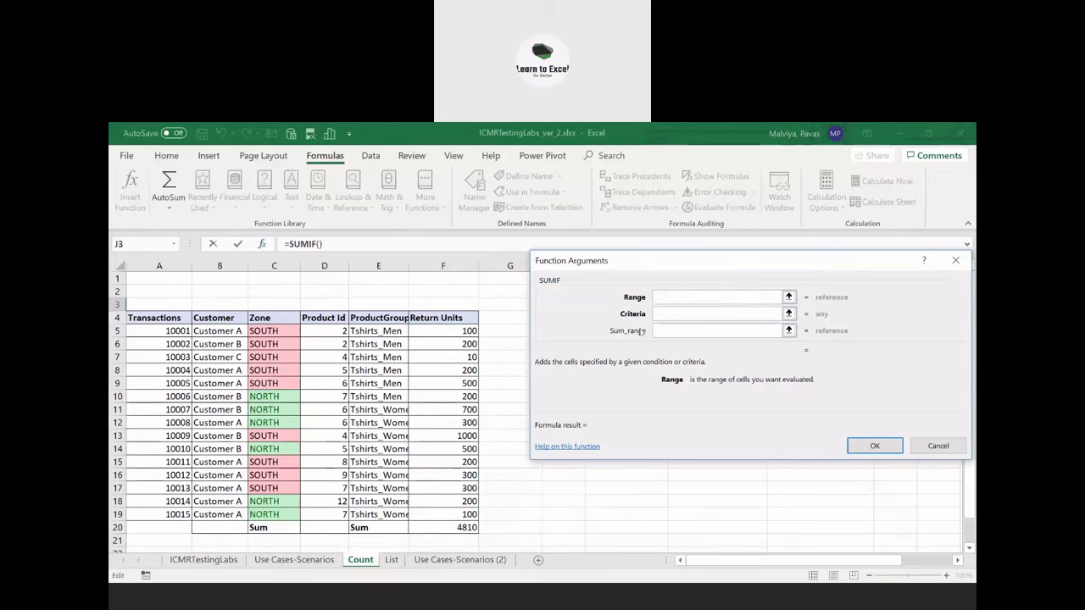
# Complete the SUMIF in J3 with range C5:C19, criteria "South" and sum range F5:F19
pyautogui.moveTo(265, 332); pyautogui.dragTo(264, 514)
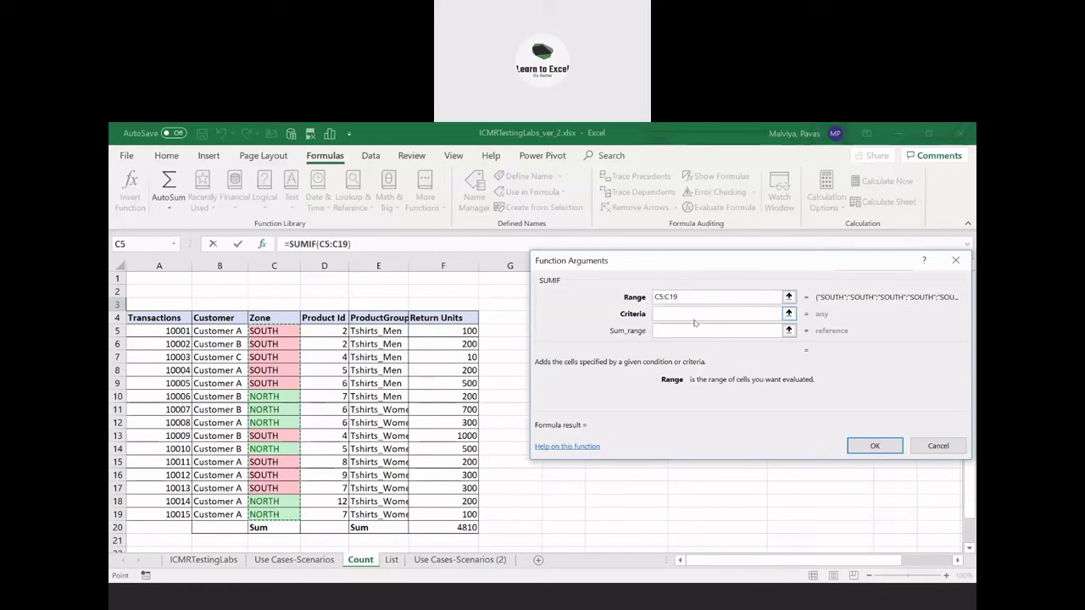
pyautogui.click(750, 317)
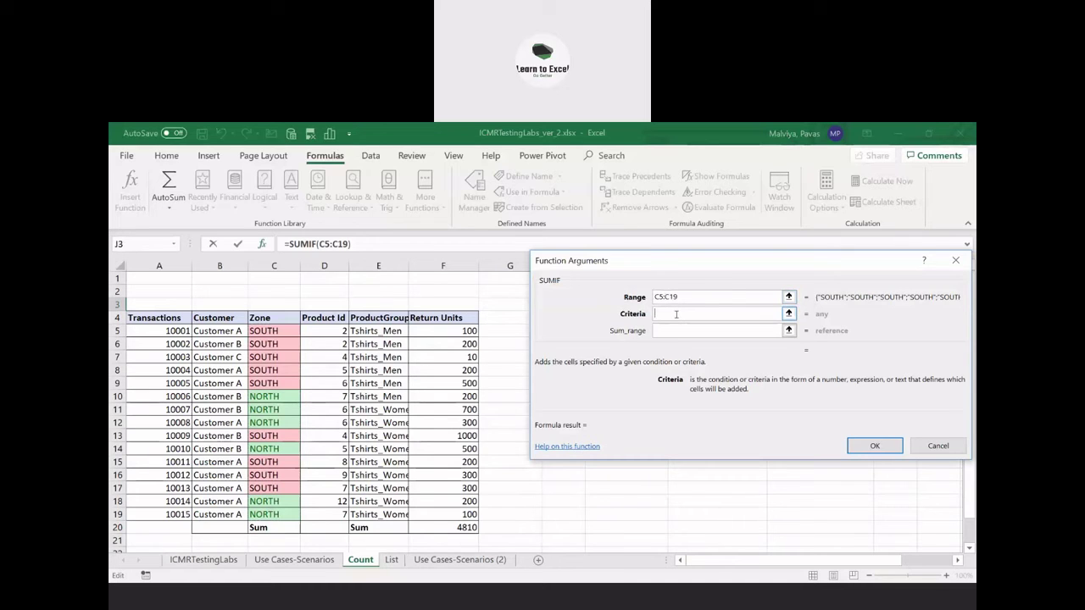
pyautogui.write('South')
pyautogui.click(688, 335)
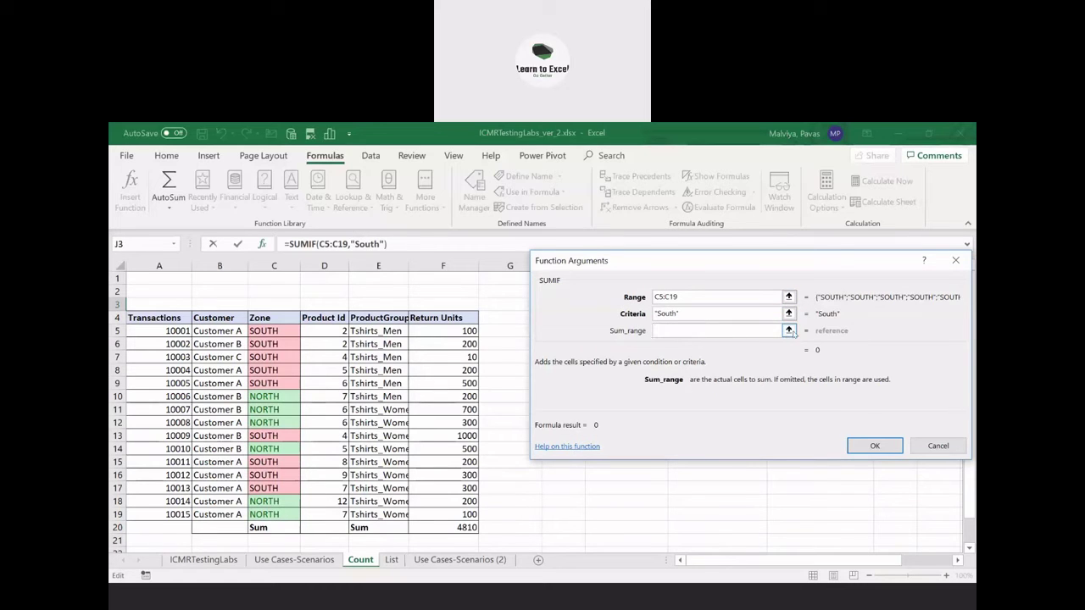
pyautogui.moveTo(442, 330); pyautogui.dragTo(431, 517)
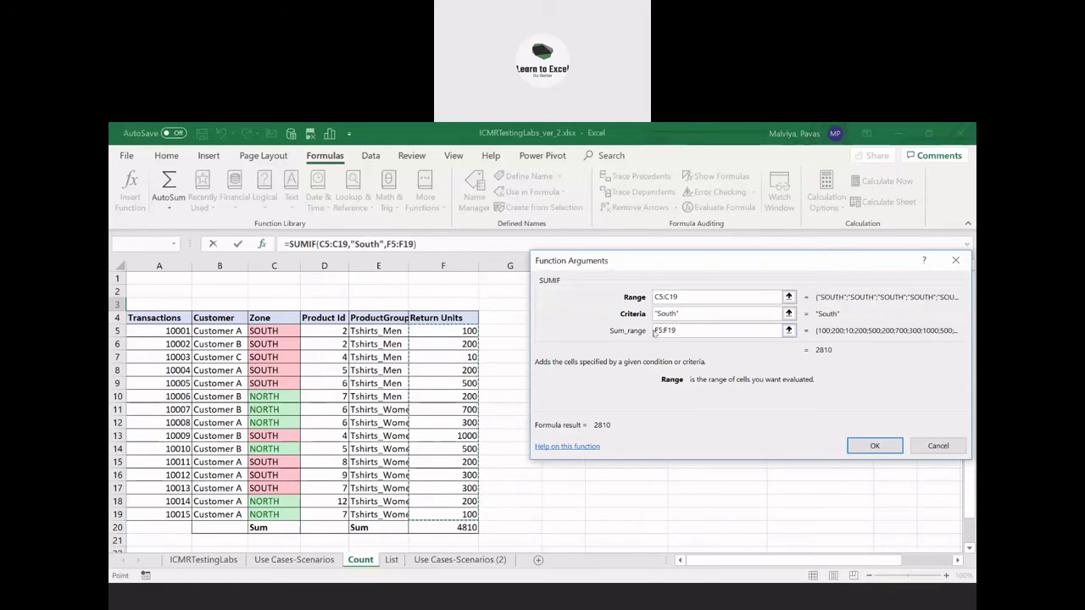
pyautogui.click(873, 444)
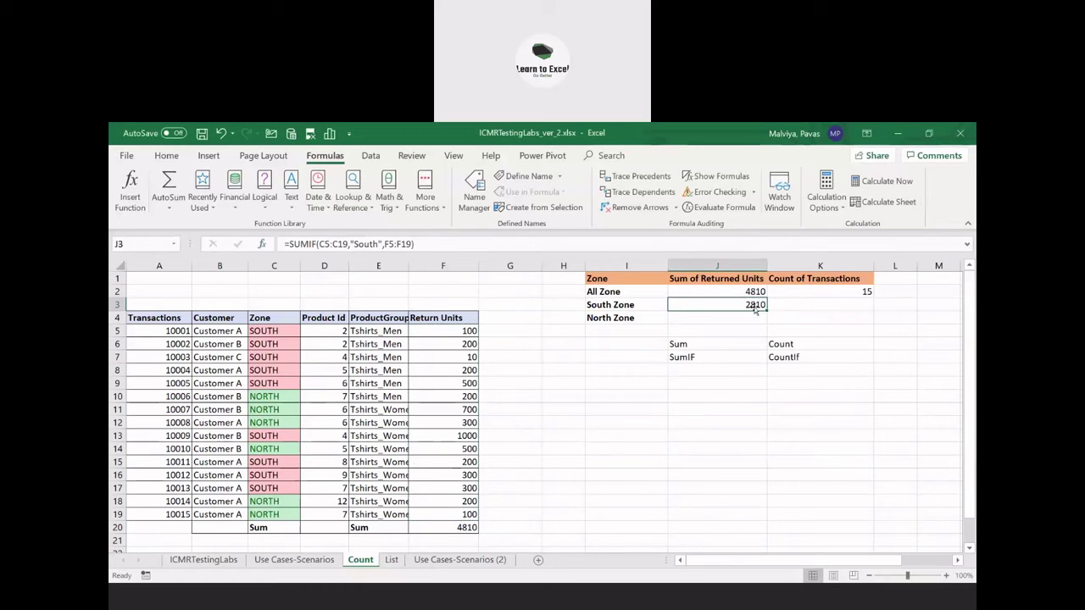
# Start a COUNTIF function in K3, the South Zone cell for Count of Transactions
pyautogui.click(805, 306)
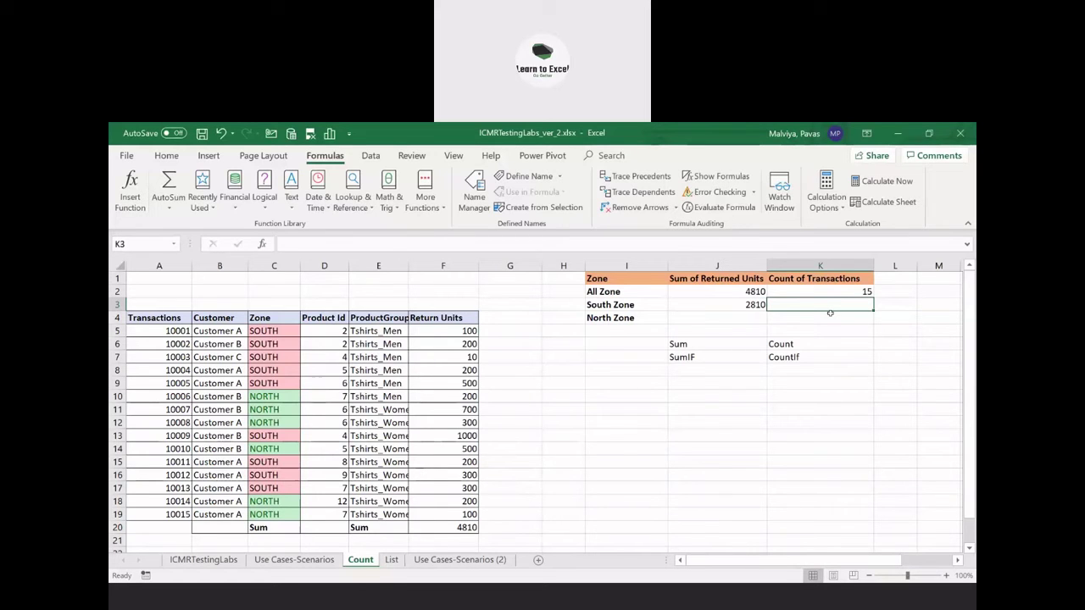
pyautogui.click(439, 207)
pyautogui.moveTo(458, 227)
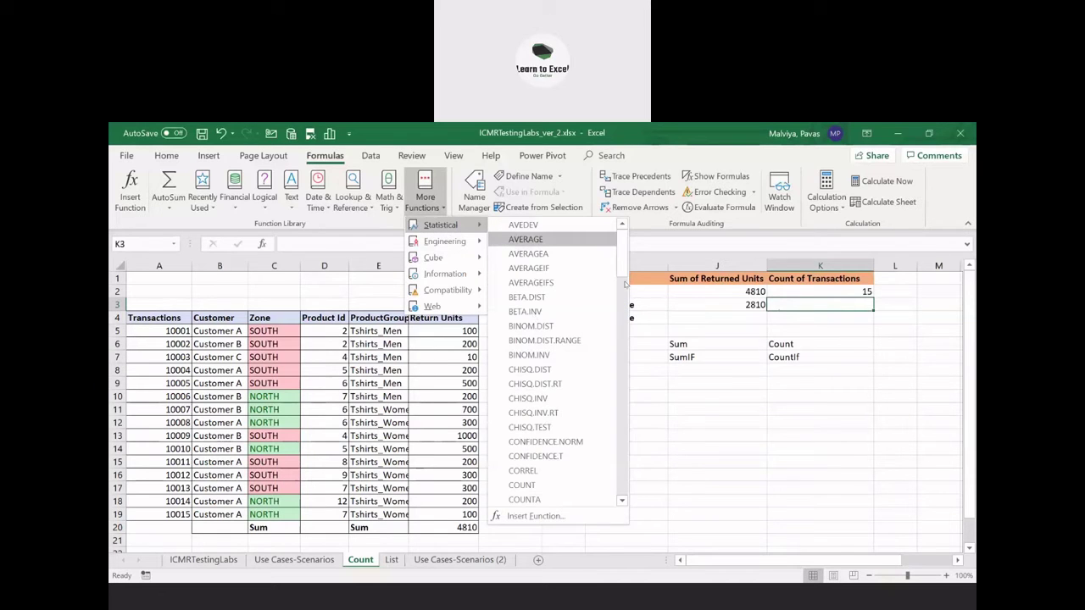
pyautogui.scroll(-1, 623, 274)
pyautogui.scroll(-1, 559, 284)
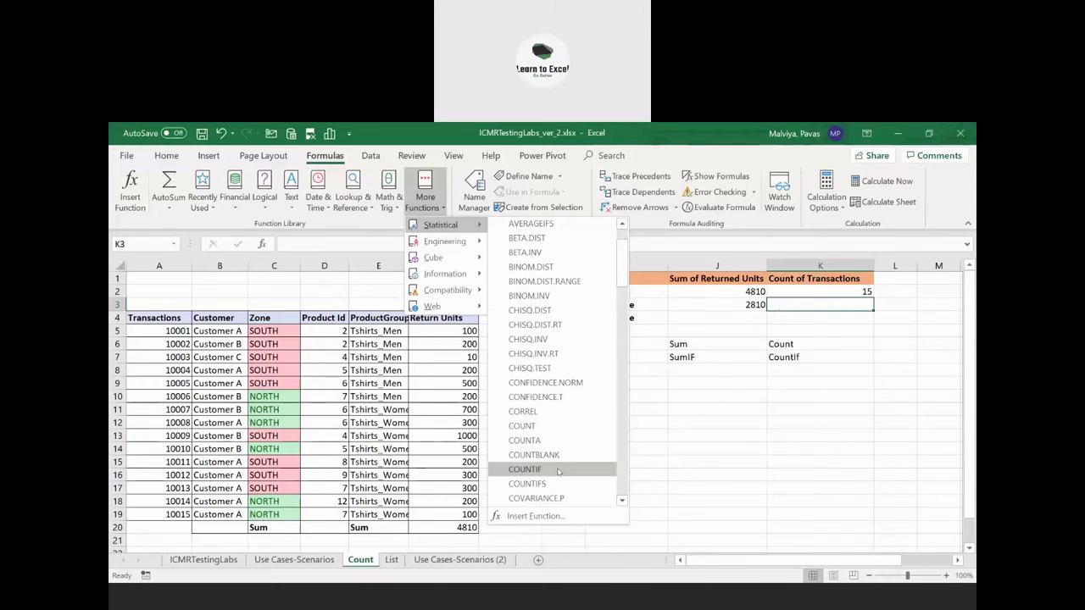
pyautogui.click(525, 469)
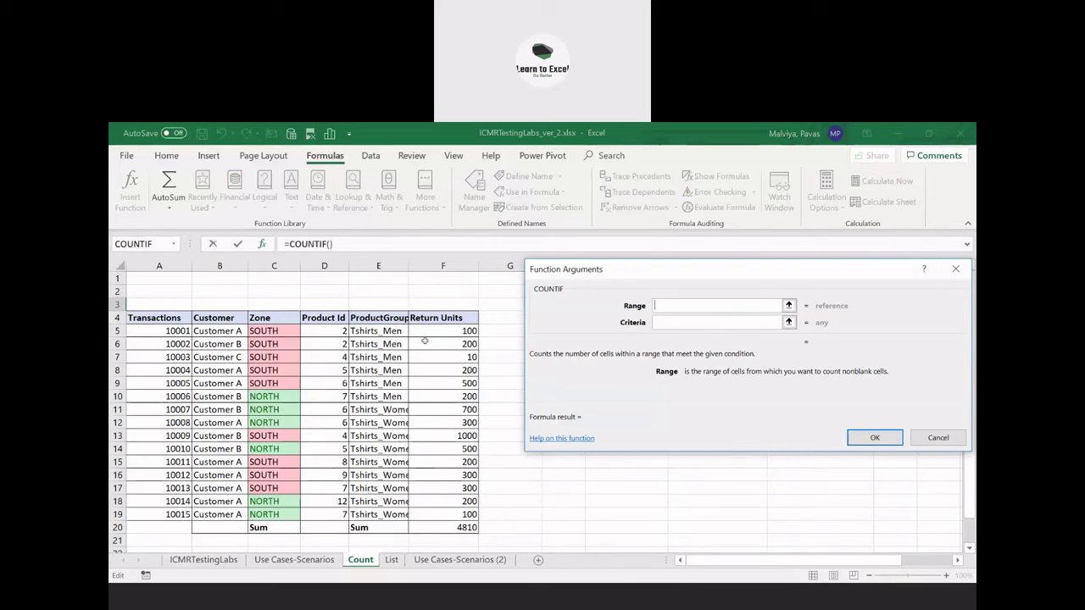
# Fill the COUNTIF arguments with range A5:A19 and the quoted criteria "South"
pyautogui.moveTo(169, 332); pyautogui.dragTo(170, 513)
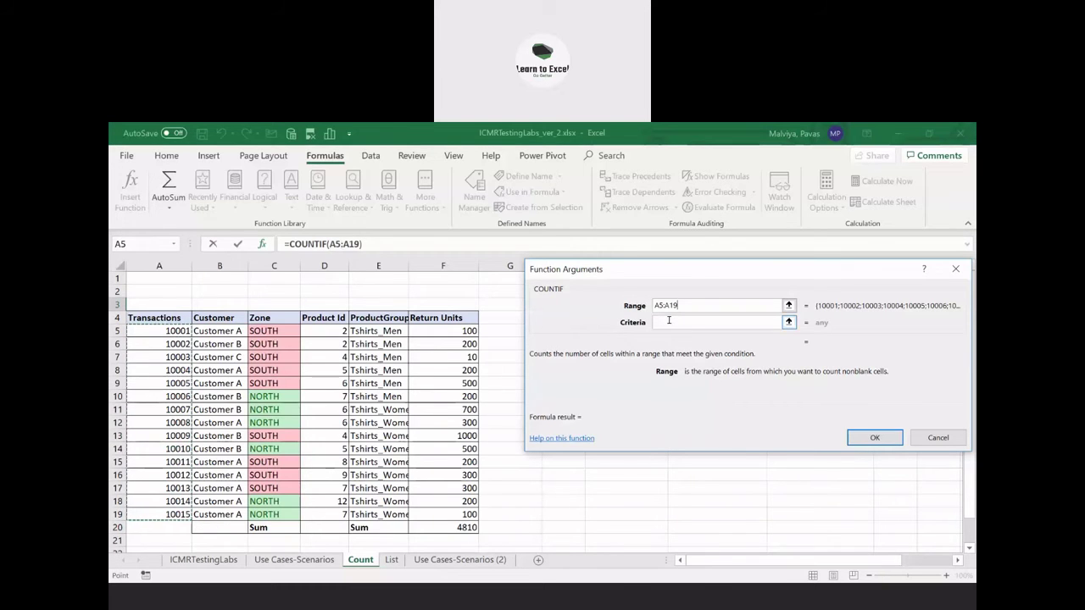
pyautogui.click(670, 320)
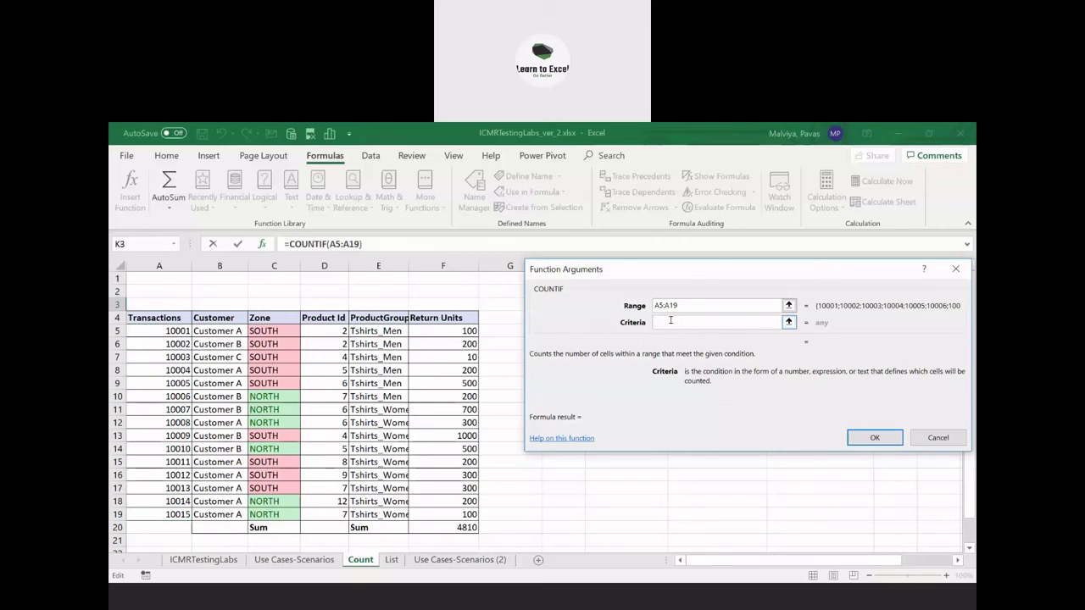
pyautogui.write('south')
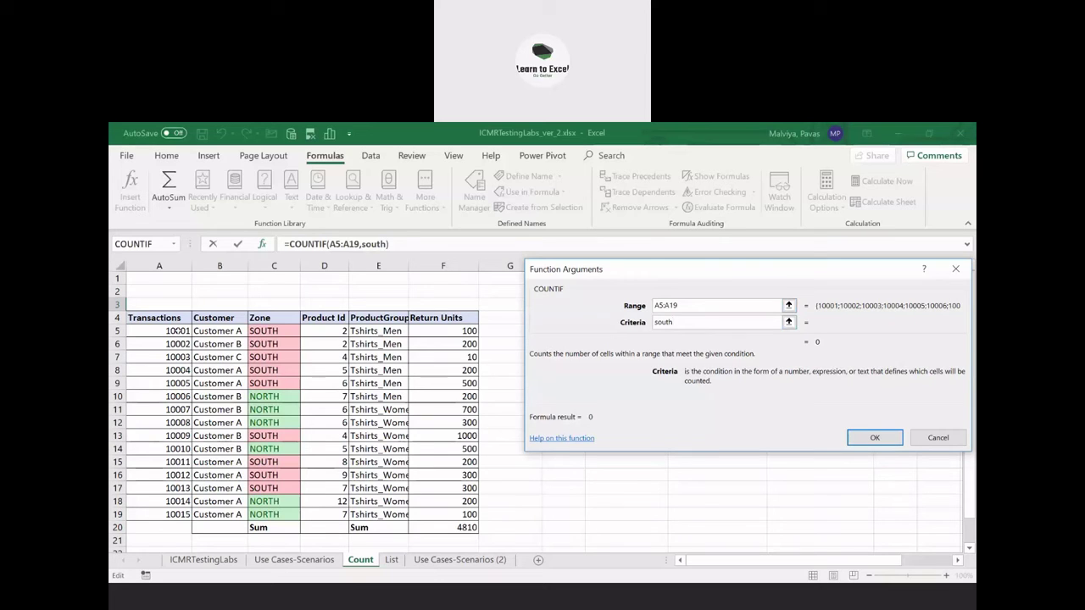
pyautogui.doubleClick(697, 319)
pyautogui.write('South')
# Replace the COUNTIF range with the Zone cells C5:C19 and complete the formula in K3
pyautogui.hotkey('shift', 'Tab')
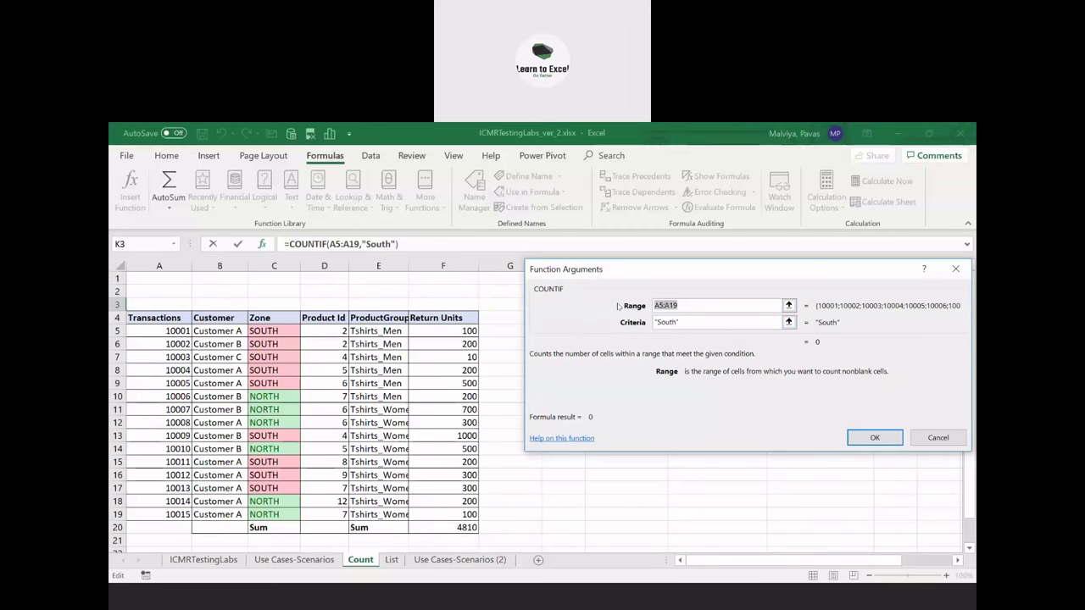
pyautogui.press('BackSpace')
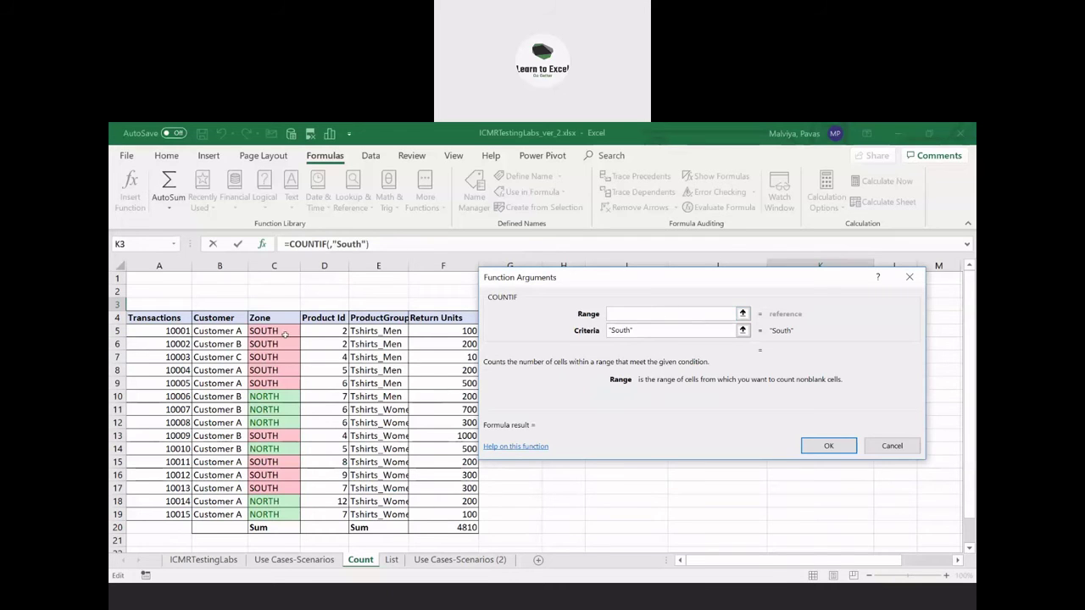
pyautogui.moveTo(285, 335); pyautogui.dragTo(280, 514)
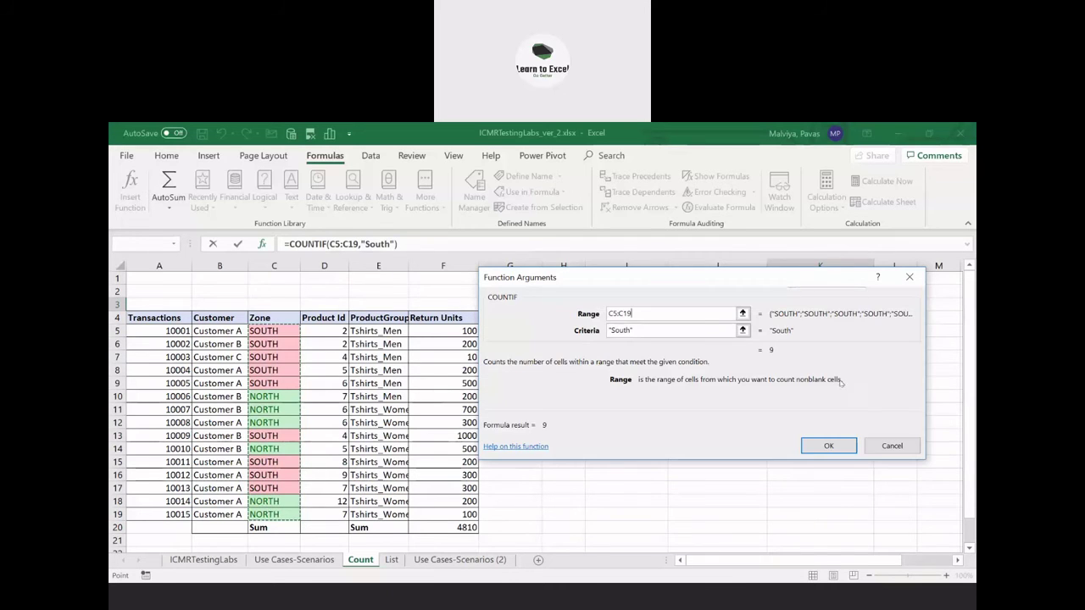
pyautogui.click(828, 446)
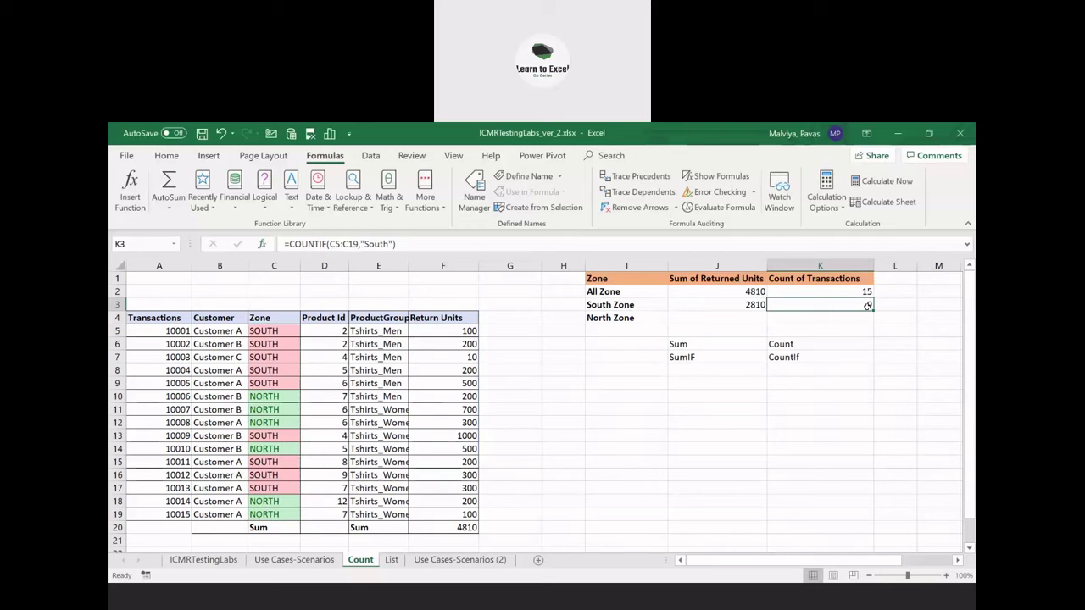
# Copy the South Zone SUMIF formula text from J3 into the North Zone cell J4
pyautogui.click(749, 318)
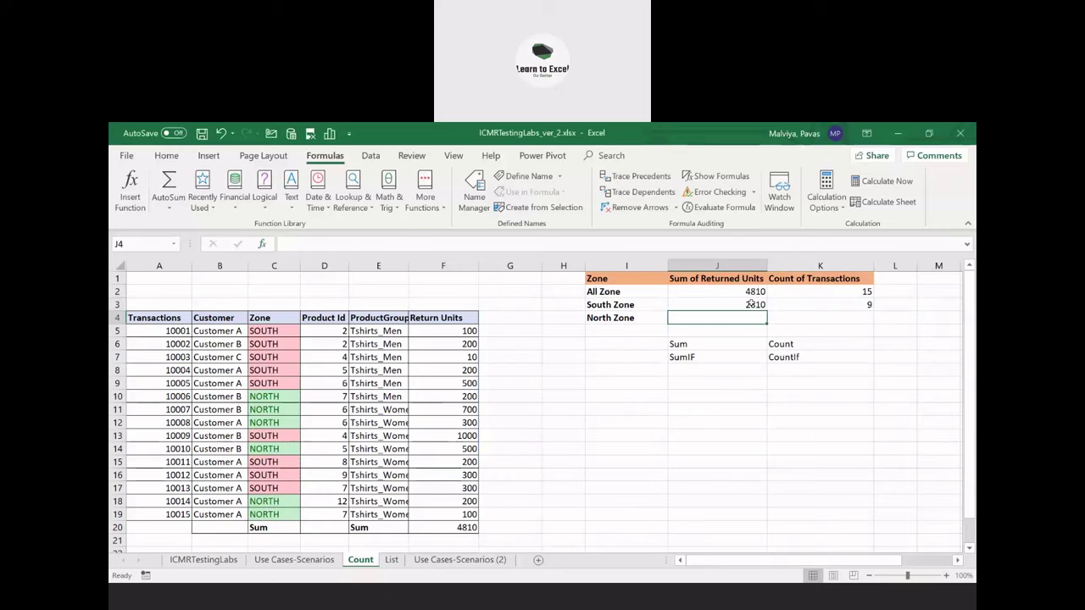
pyautogui.click(750, 303)
pyautogui.moveTo(424, 243); pyautogui.dragTo(284, 243)
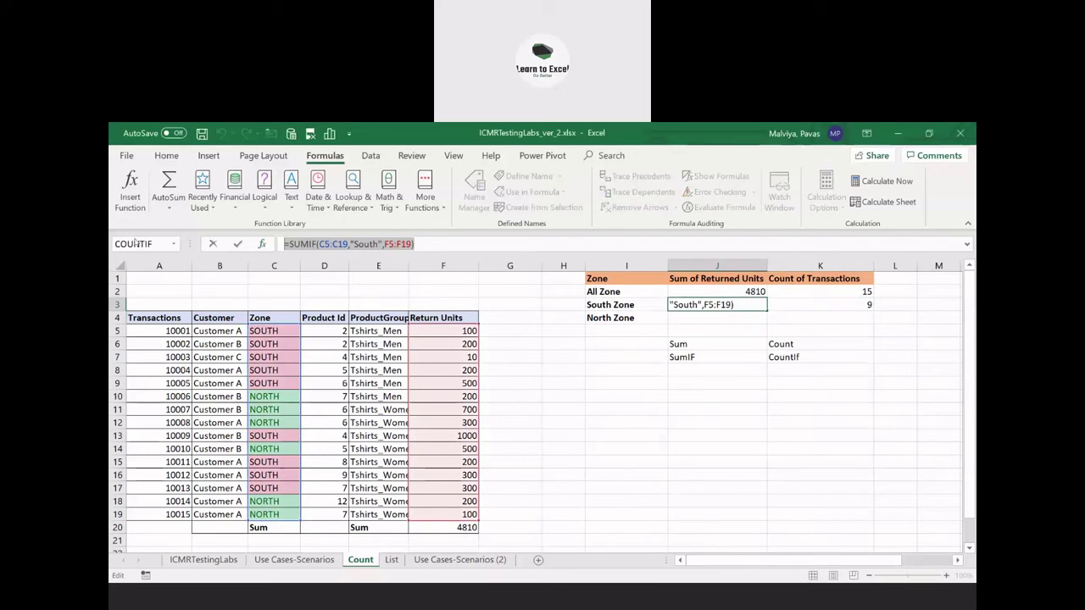
pyautogui.hotkey('ctrl', 'c')
pyautogui.press('Return')
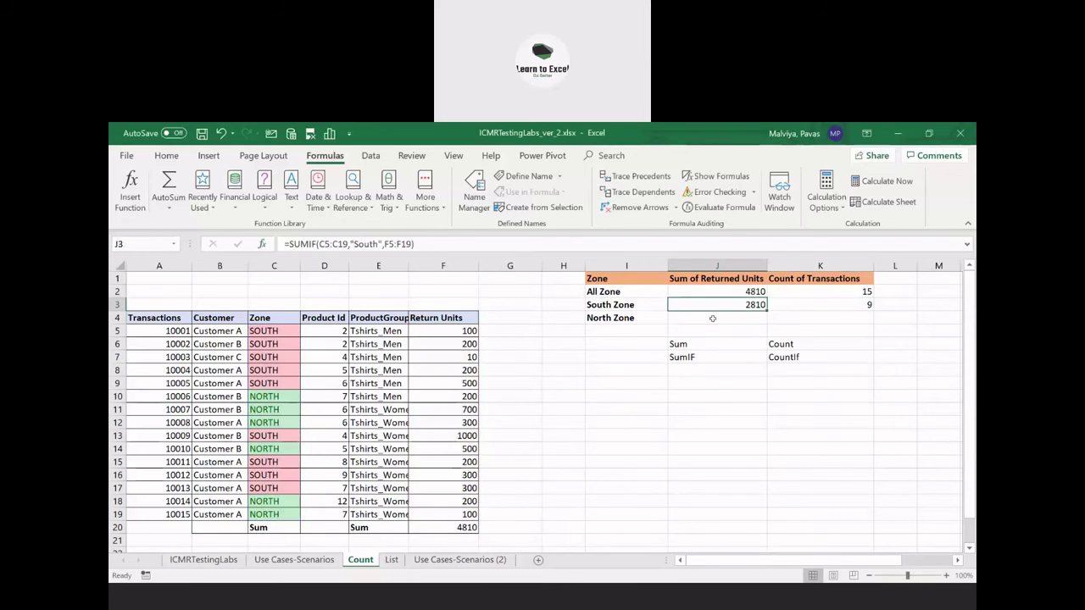
pyautogui.doubleClick(714, 319)
pyautogui.hotkey('ctrl', 'v')
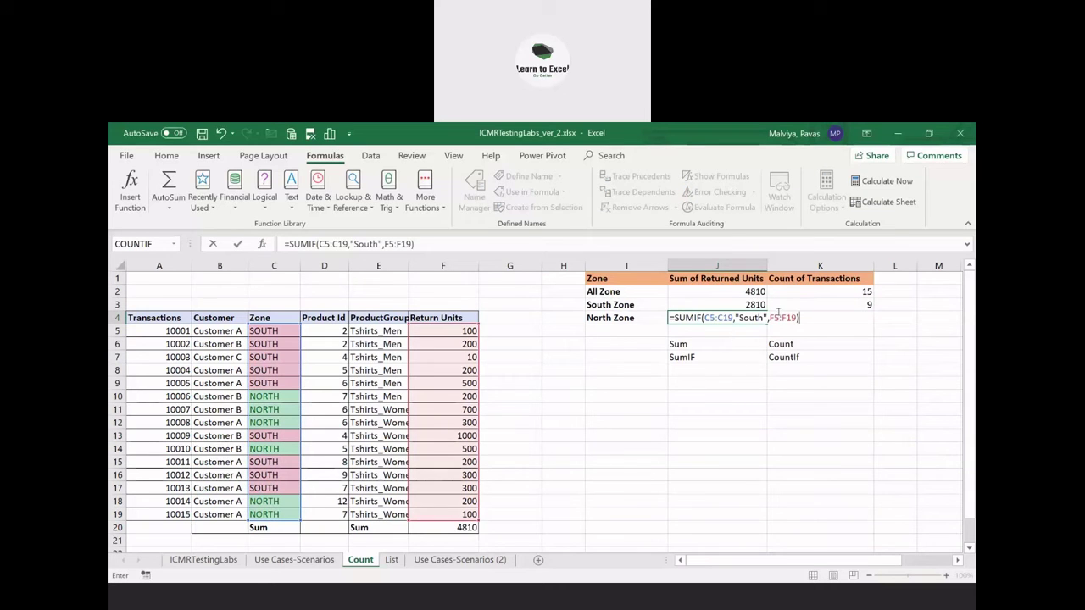
# Delete the word South from between the quotation marks in J4's SUMIF criteria
pyautogui.doubleClick(763, 319)
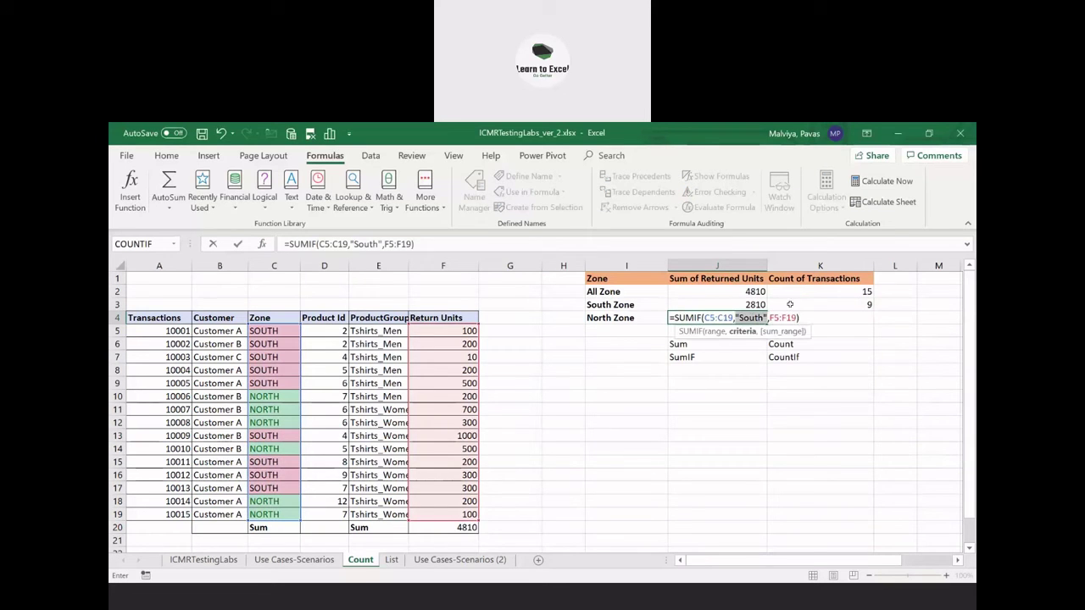
pyautogui.click(767, 318)
pyautogui.press('BackSpace')
pyautogui.press('BackSpace')
pyautogui.press('BackSpace')
pyautogui.press('BackSpace')
pyautogui.press('BackSpace')
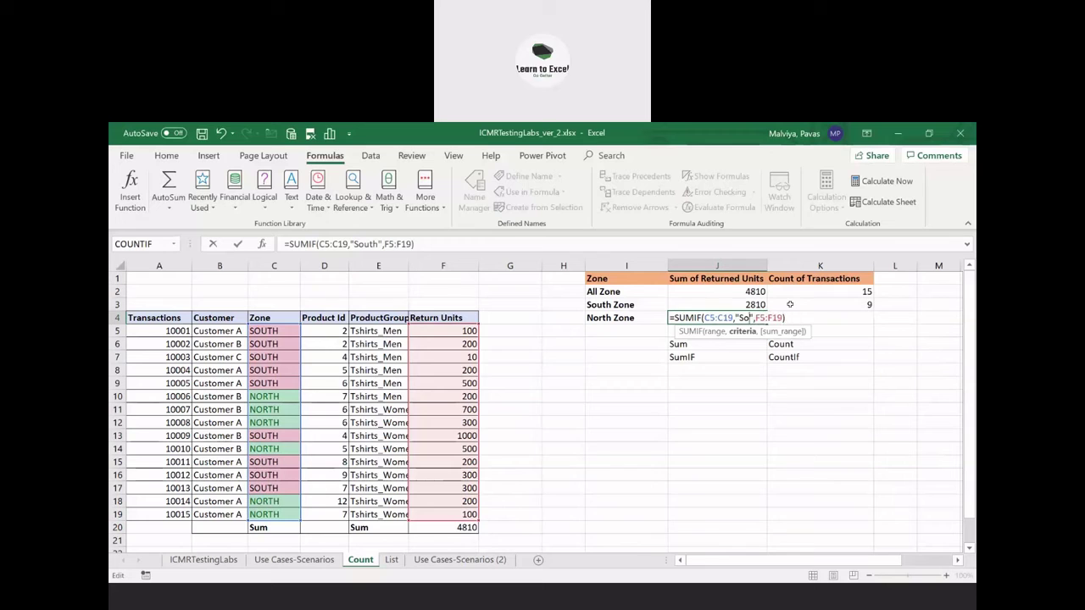
pyautogui.doubleClick(789, 304)
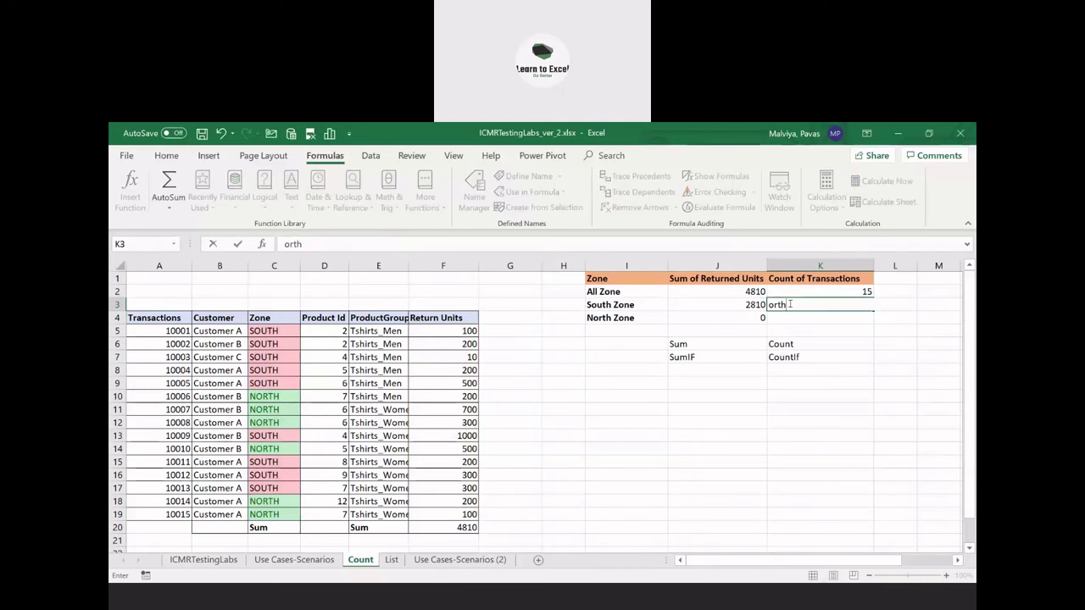
pyautogui.press('Escape')
pyautogui.press('Down')
pyautogui.press('Left')
# Enter North as the quoted criteria in J4's SUMIF formula
pyautogui.press('F2')
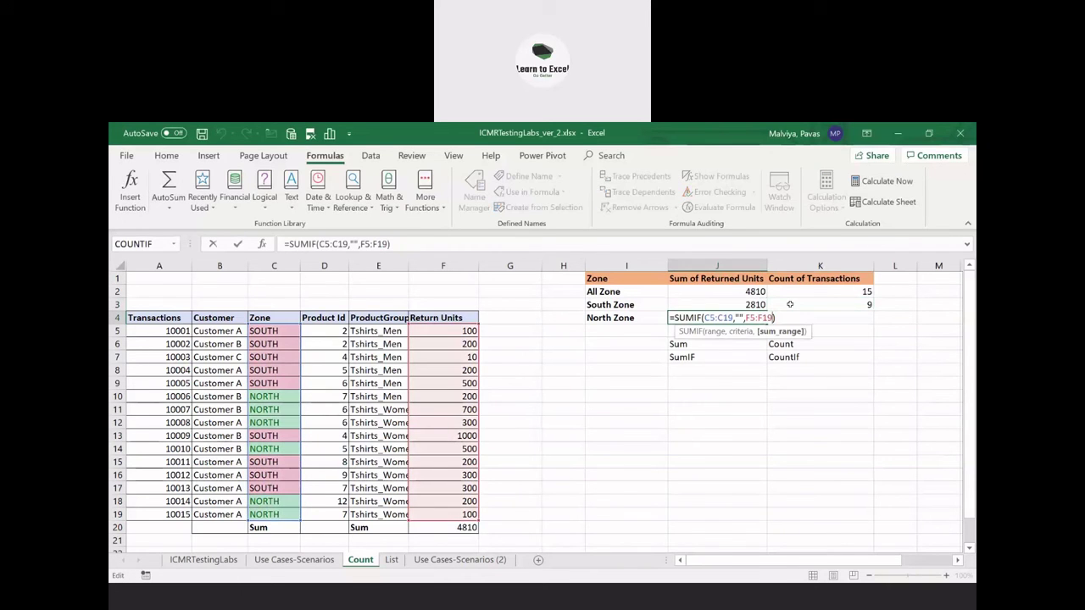
pyautogui.press('Left')
pyautogui.press('Left')
pyautogui.press('Left')
pyautogui.press('Left')
pyautogui.press('Left')
pyautogui.press('Left')
pyautogui.press('Left')
pyautogui.press('Left')
pyautogui.press('Left')
pyautogui.press('Left')
pyautogui.write('North')
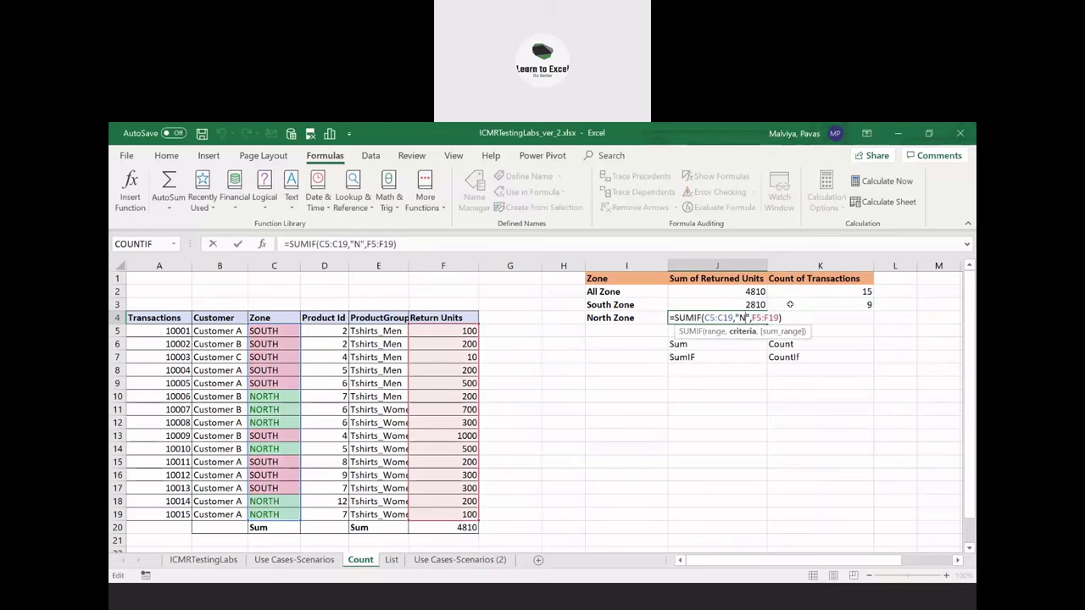
pyautogui.press('Return')
# Check the criteria text in J4's SUMIF formula without changing it
pyautogui.click(748, 312)
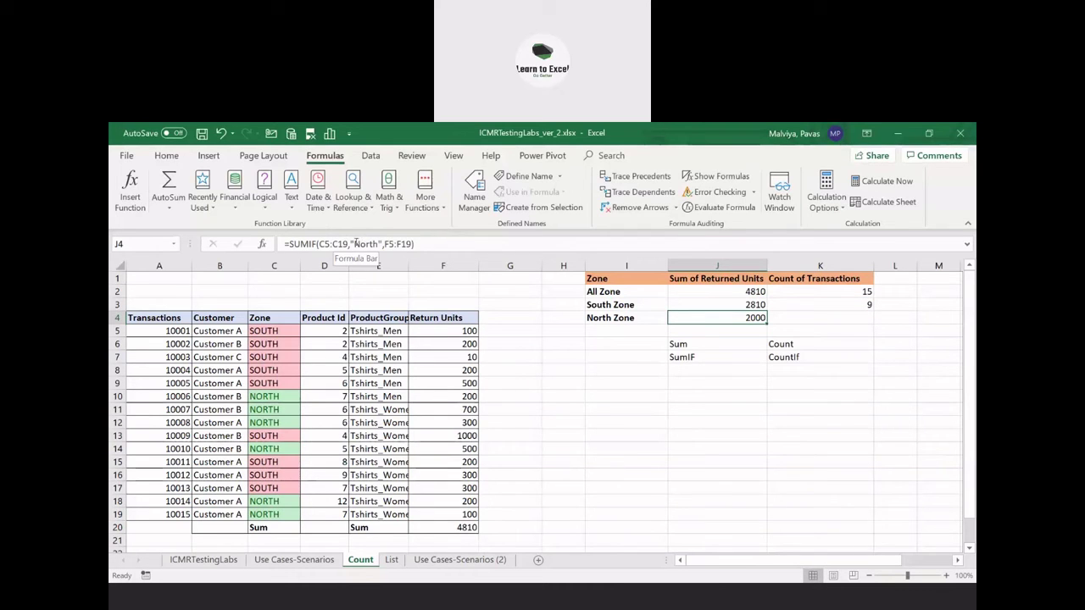
pyautogui.moveTo(355, 244); pyautogui.dragTo(376, 243)
pyautogui.press('Escape')
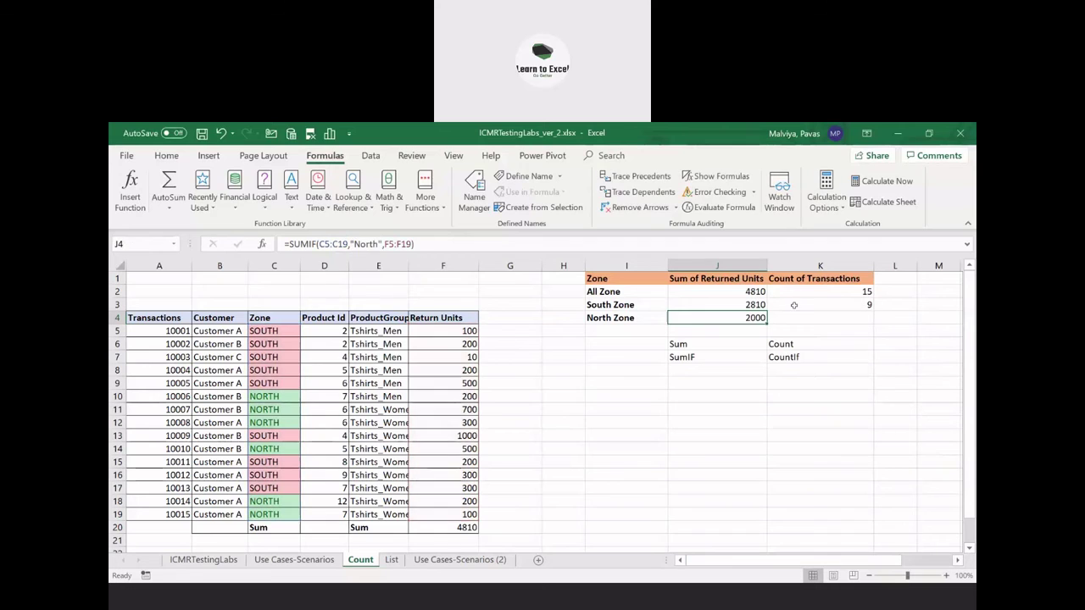
# Copy the South Zone COUNTIF formula text from K3 into the North Zone cell K4
pyautogui.click(797, 305)
pyautogui.click(386, 243)
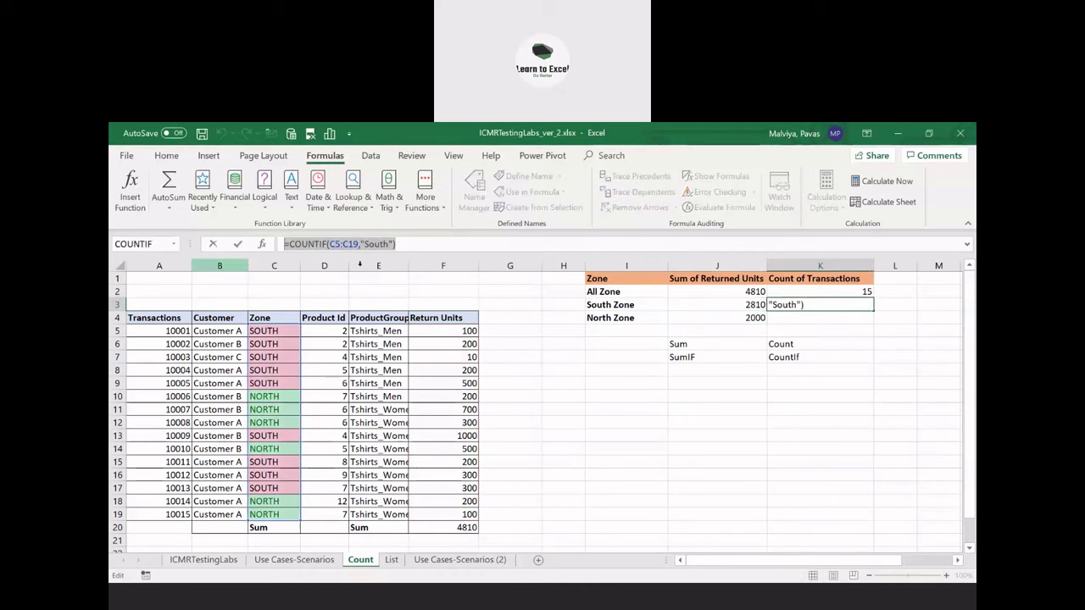
pyautogui.press('Return')
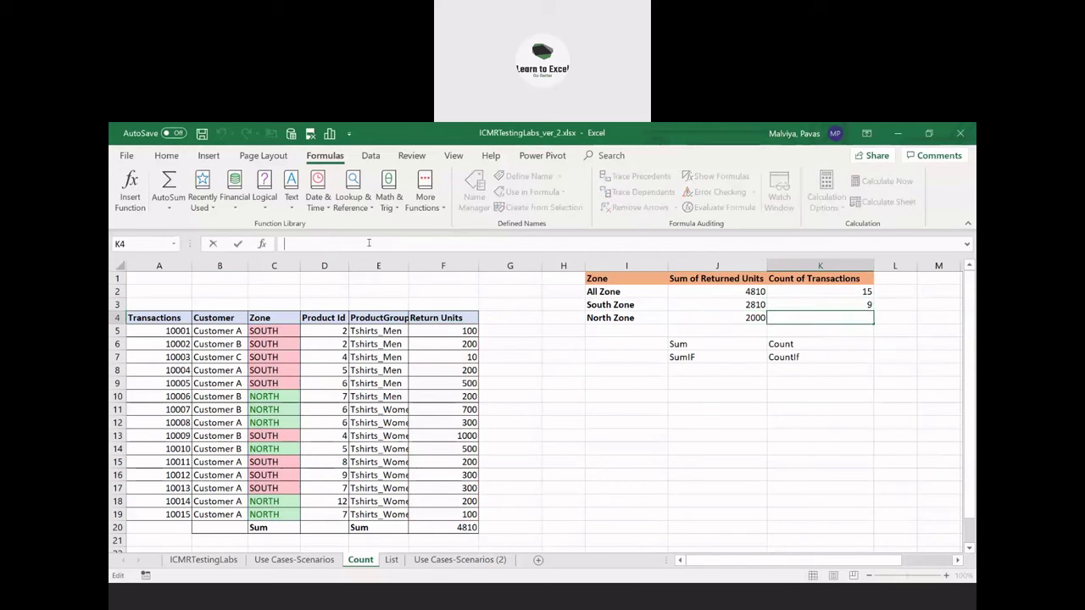
pyautogui.click(371, 244)
pyautogui.hotkey('ctrl', 'v')
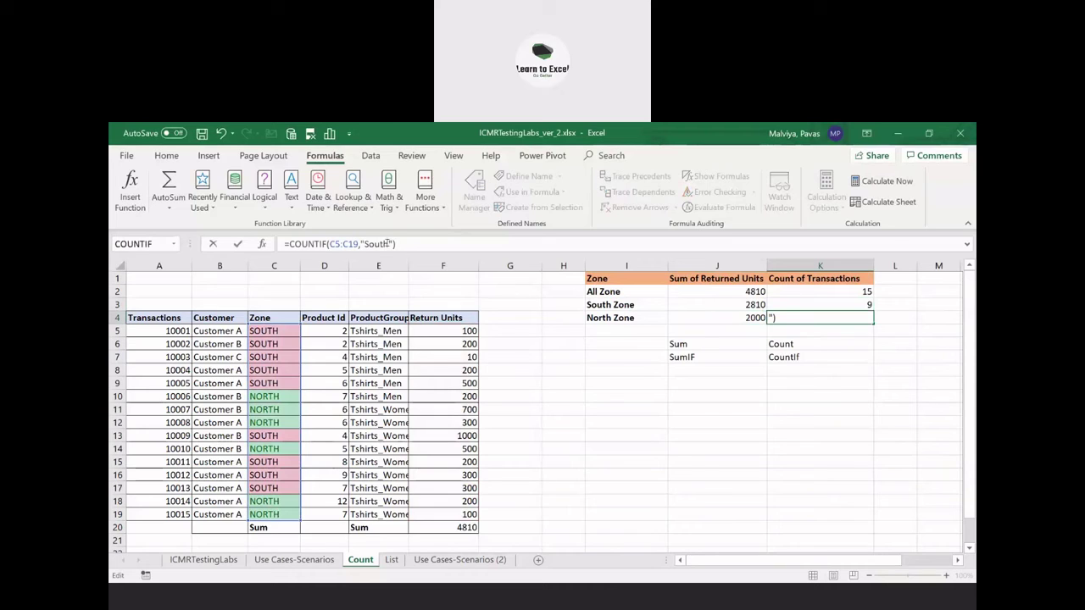
# Replace the South criteria with North in K4's COUNTIF formula
pyautogui.moveTo(389, 244); pyautogui.dragTo(367, 244)
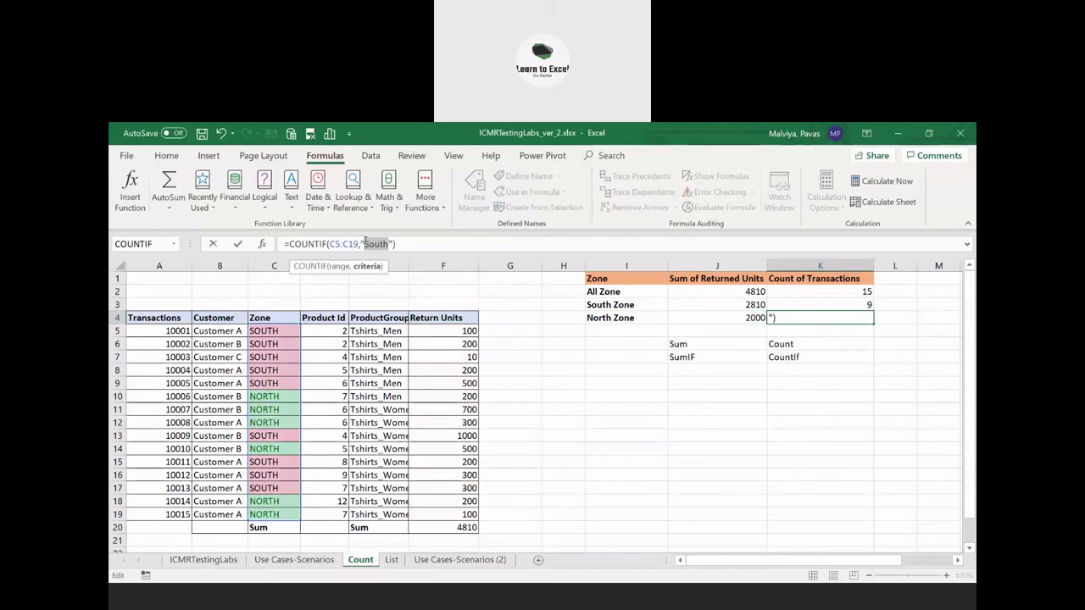
pyautogui.write('North')
pyautogui.press('Return')
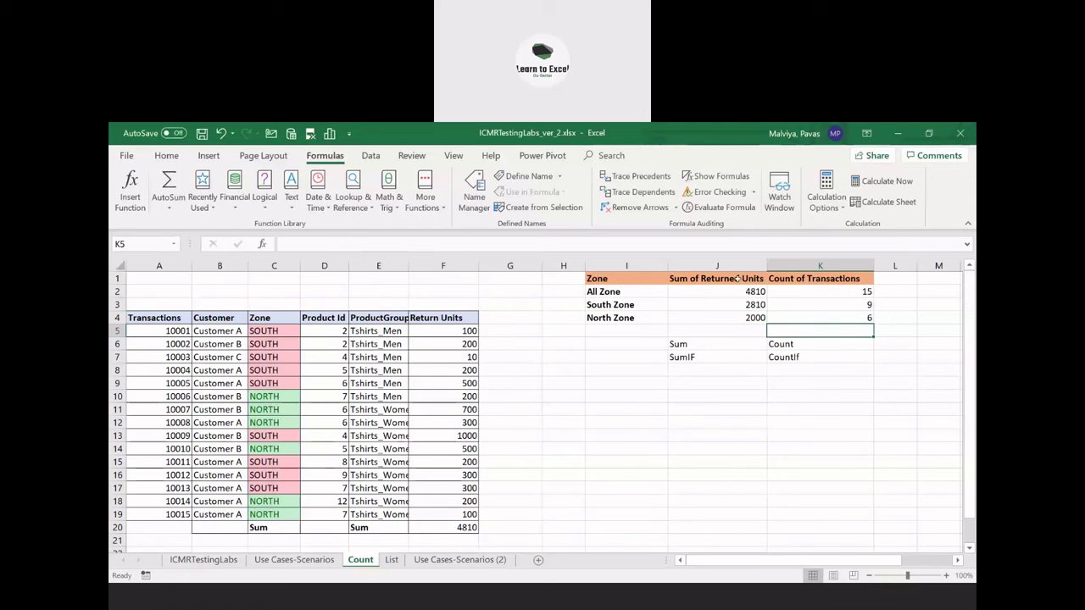
# Review the All Zone sum and count cells and the function names listed below the summary table
pyautogui.moveTo(741, 292); pyautogui.dragTo(838, 291)
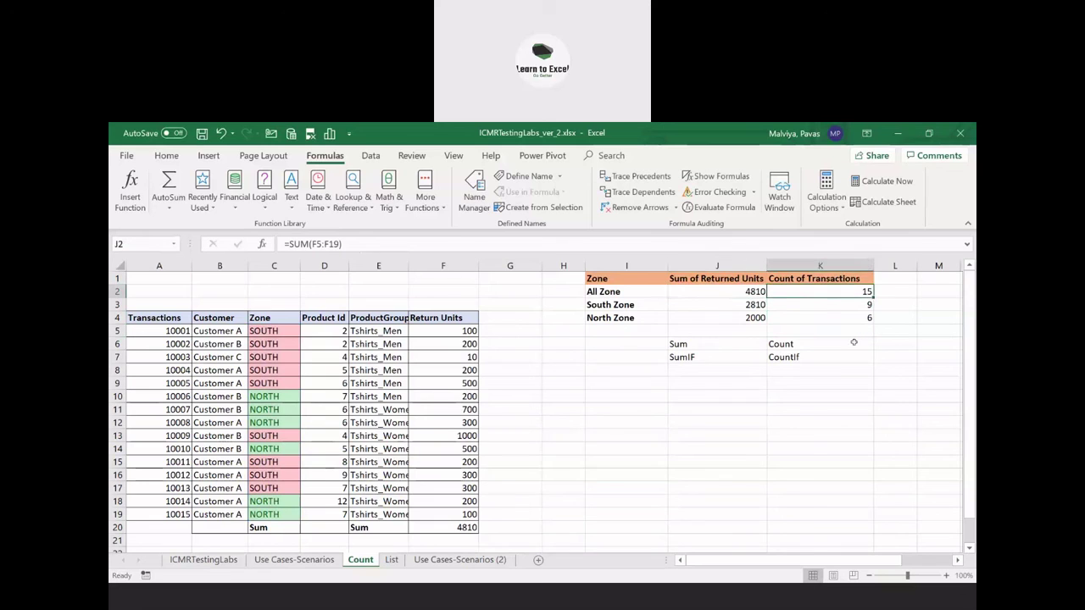
pyautogui.press('Tab')
pyautogui.click(709, 346)
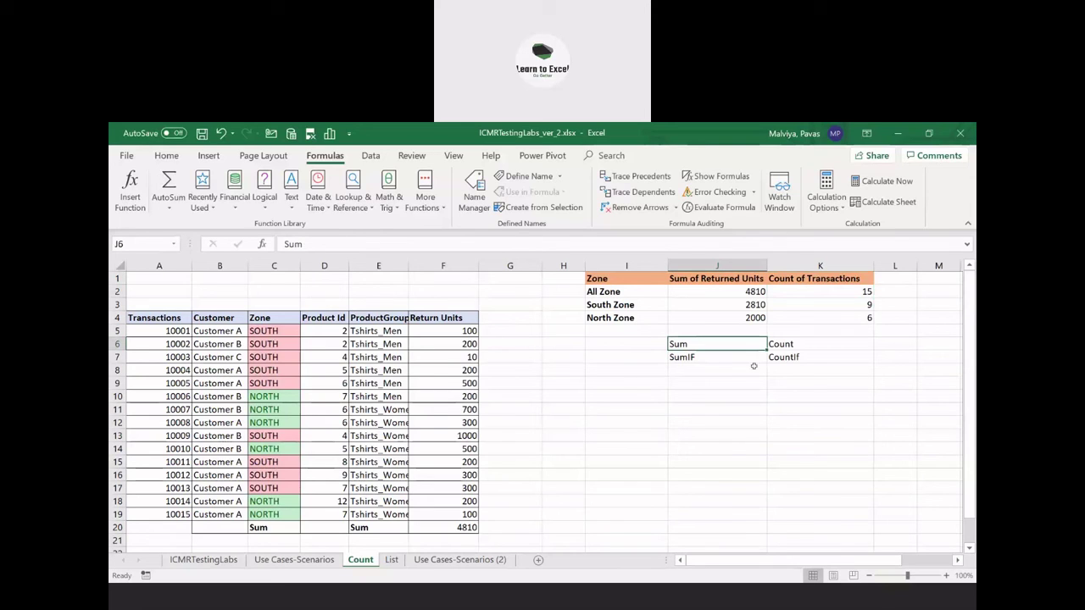
pyautogui.click(816, 348)
pyautogui.click(819, 359)
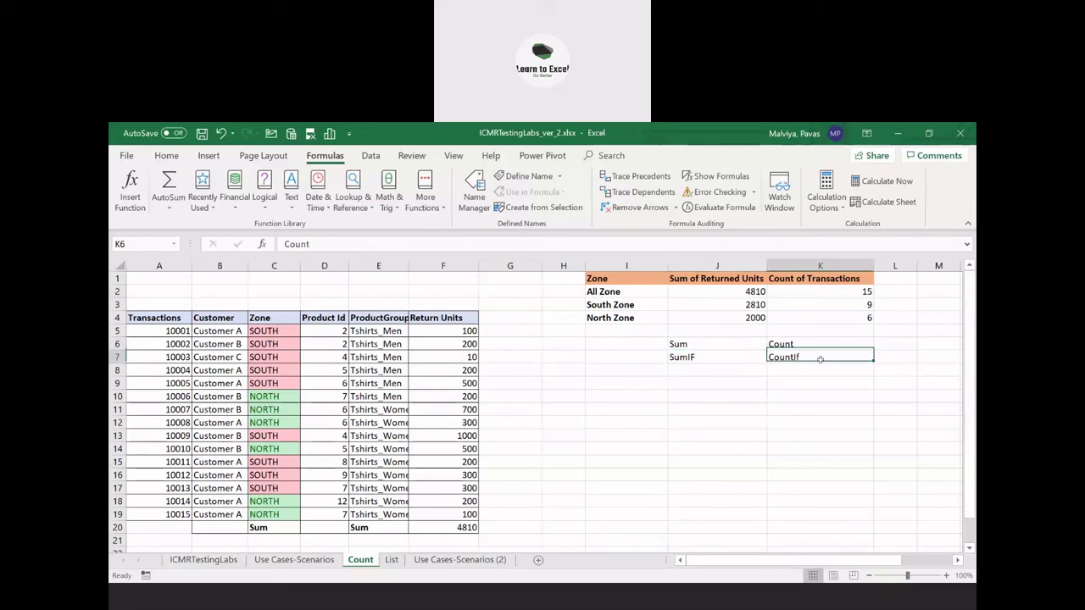
# Add the function name SumIFS in J8, below SumIF
pyautogui.click(717, 371)
pyautogui.write('Su')
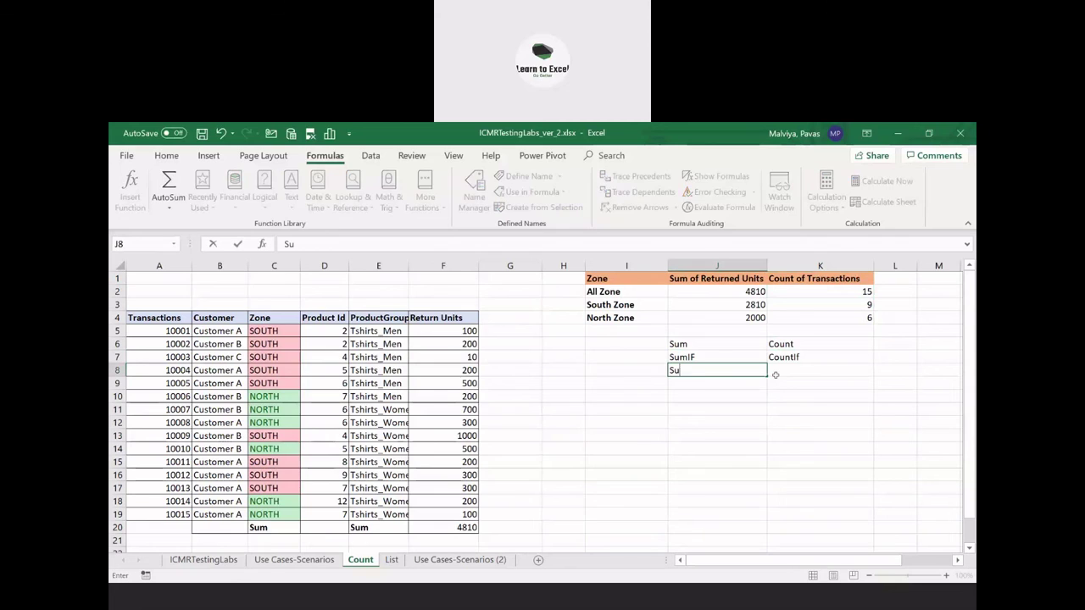
pyautogui.write('mIFS')
# Add the function name CountIFS in K8, below CountIf
pyautogui.click(805, 369)
pyautogui.write('COUNTFS')
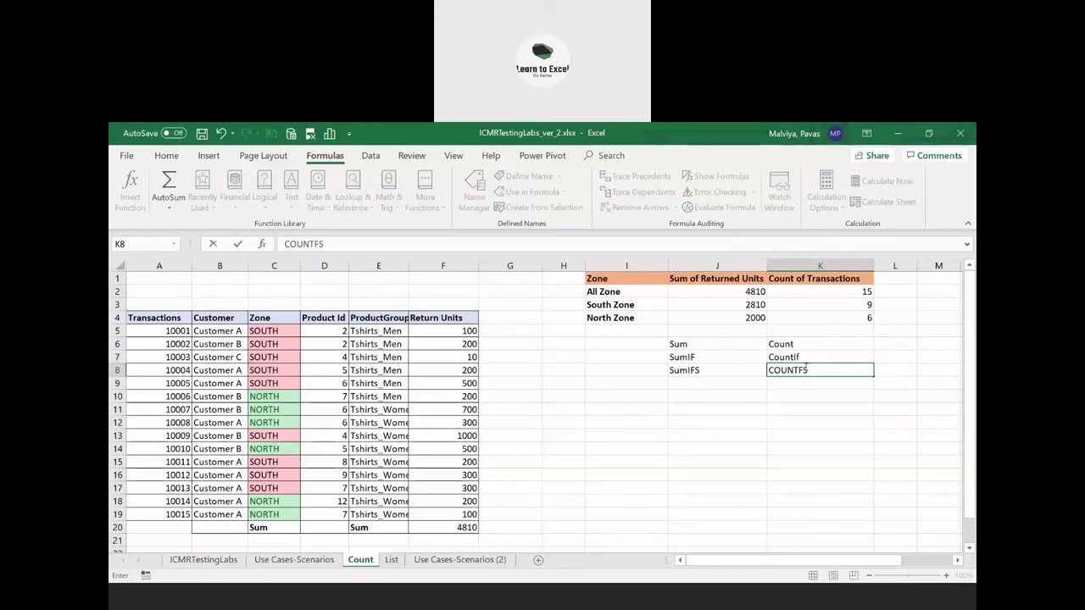
pyautogui.press('BackSpace')
pyautogui.press('BackSpace')
pyautogui.press('BackSpace')
pyautogui.press('BackSpace')
pyautogui.press('BackSpace')
pyautogui.press('BackSpace')
pyautogui.write('ountIFS')
pyautogui.press('Return')
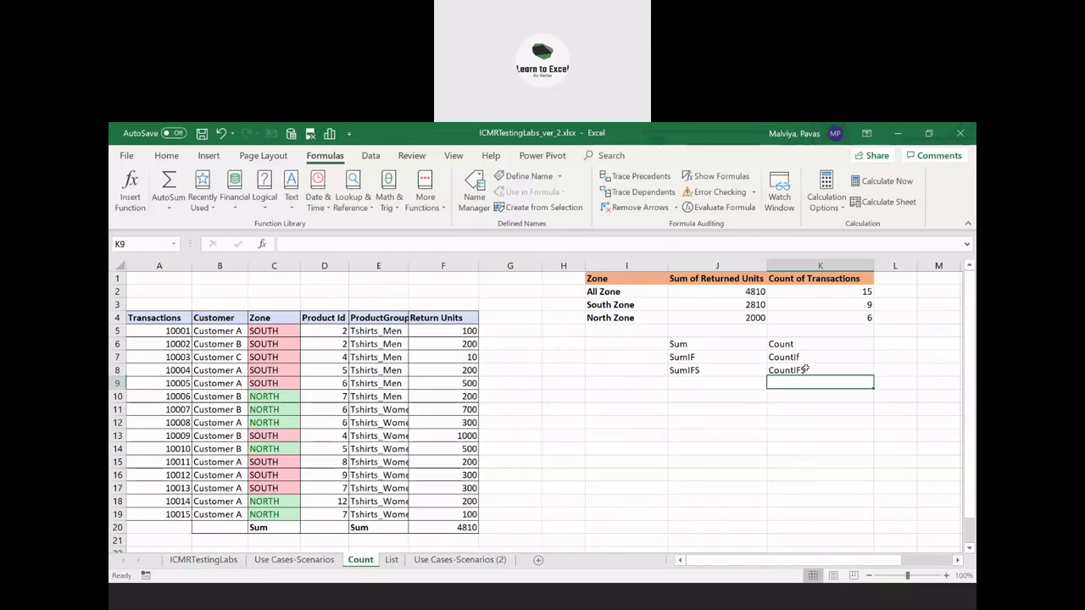
# Compare the CountIf entry and the South Zone COUNTIF formula in K3 with the CountIFS entry
pyautogui.doubleClick(830, 355)
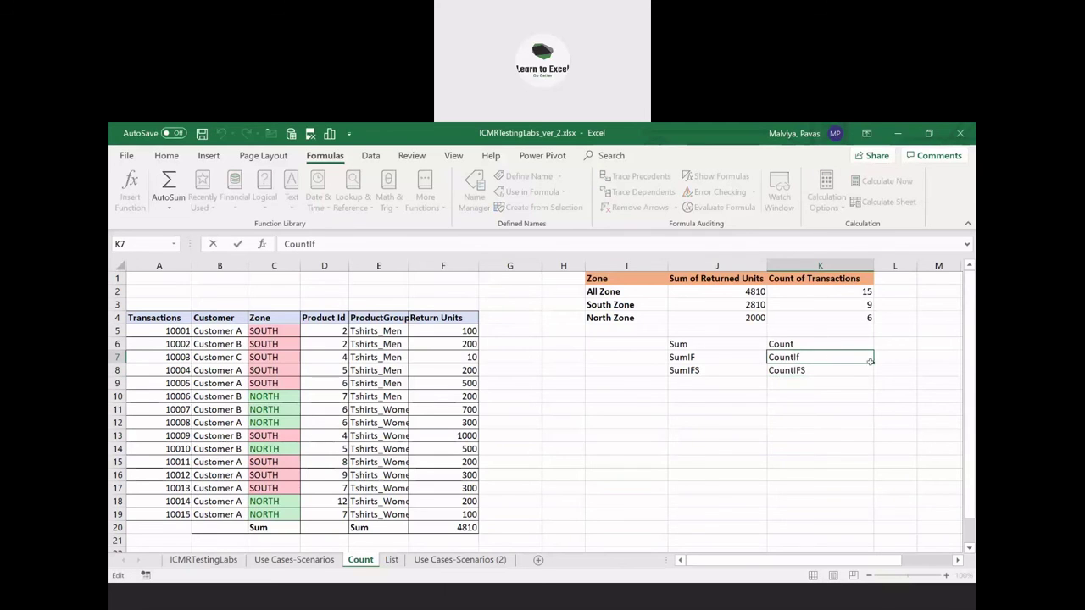
pyautogui.press('Tab')
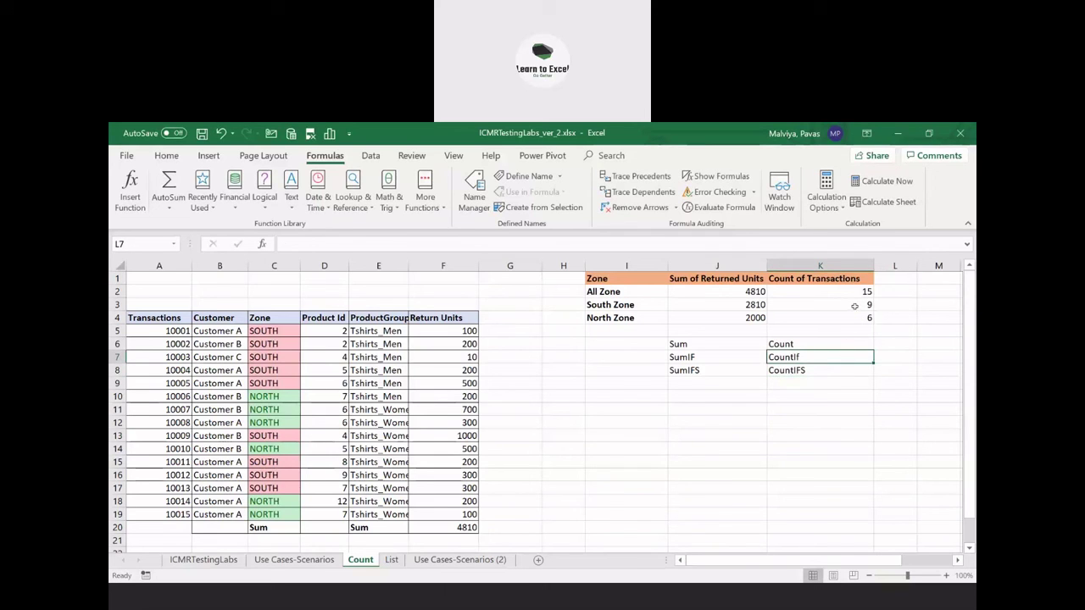
pyautogui.click(854, 306)
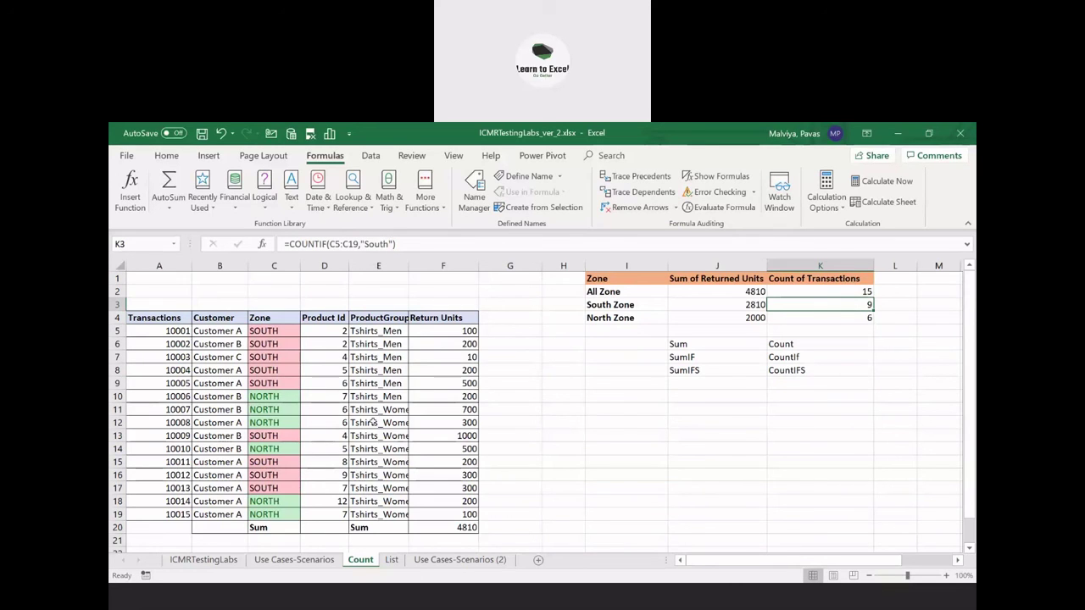
pyautogui.click(818, 371)
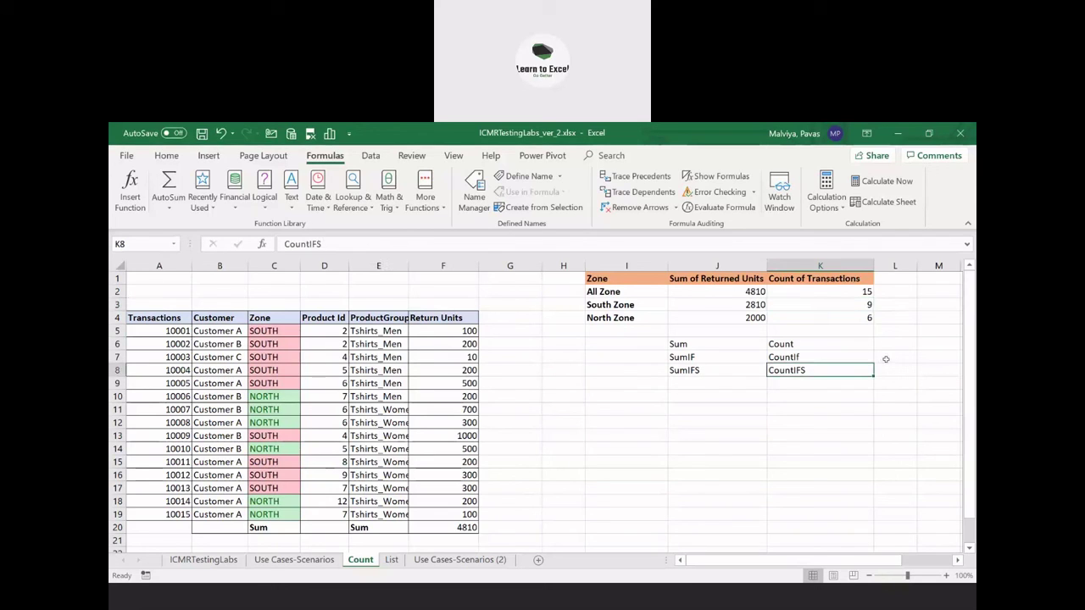